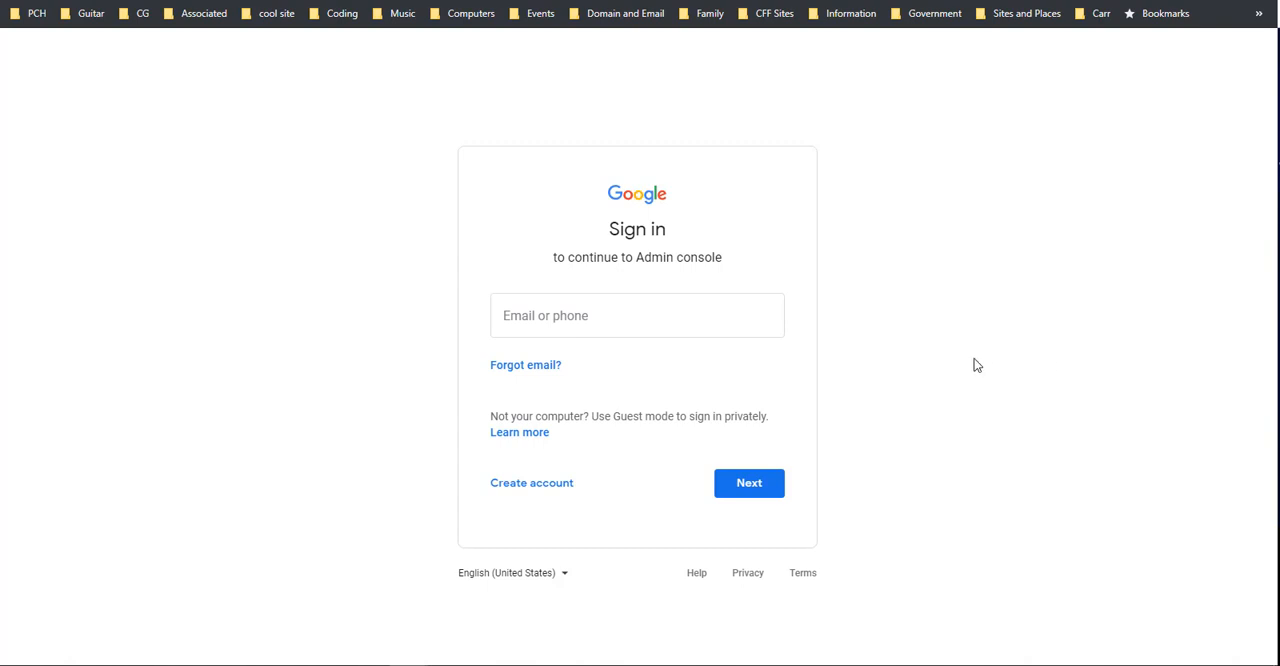
Step: Sign in to the Google Admin console with the account's email
click(639, 327)
text(••••••••••••••••••)
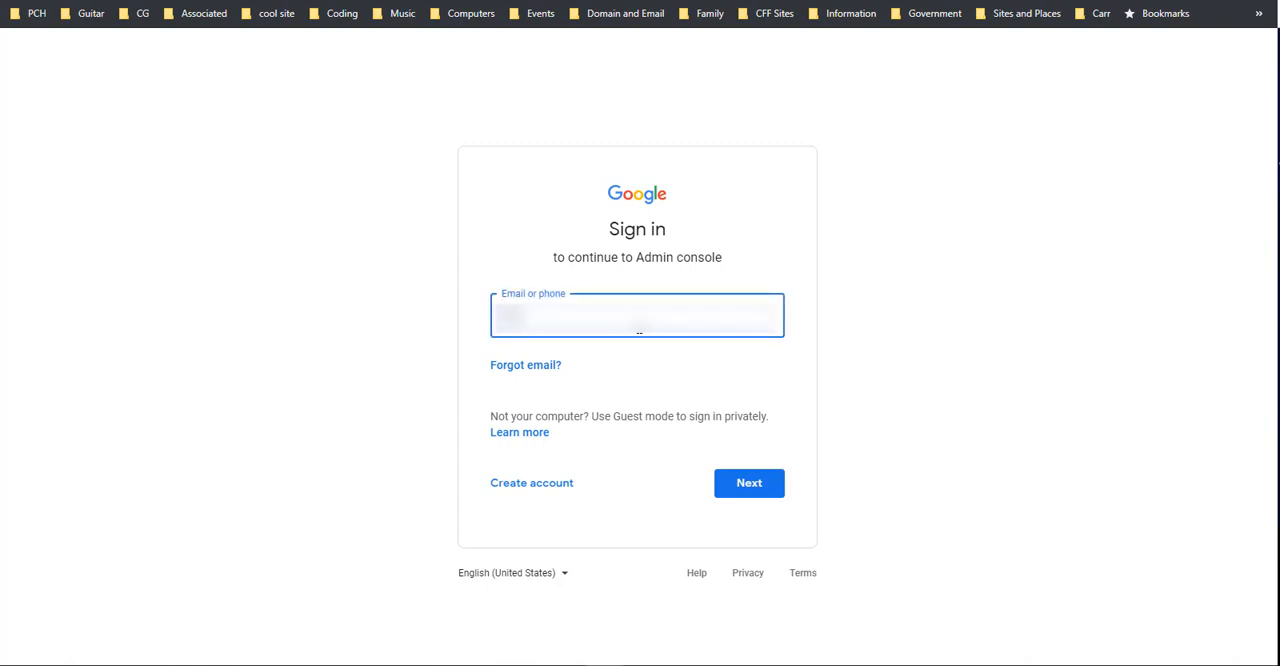
key(Return)
key(Return)
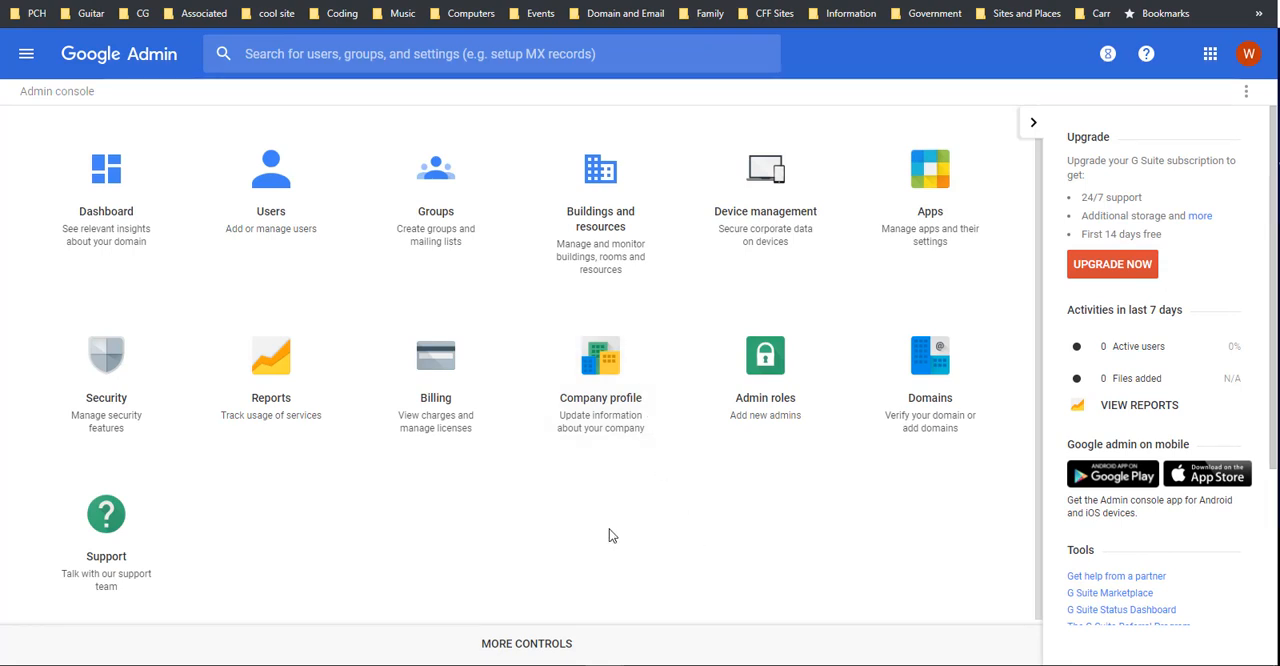
Step: Open the Authenticate email section of the Gmail settings in the G Suite apps
click(935, 177)
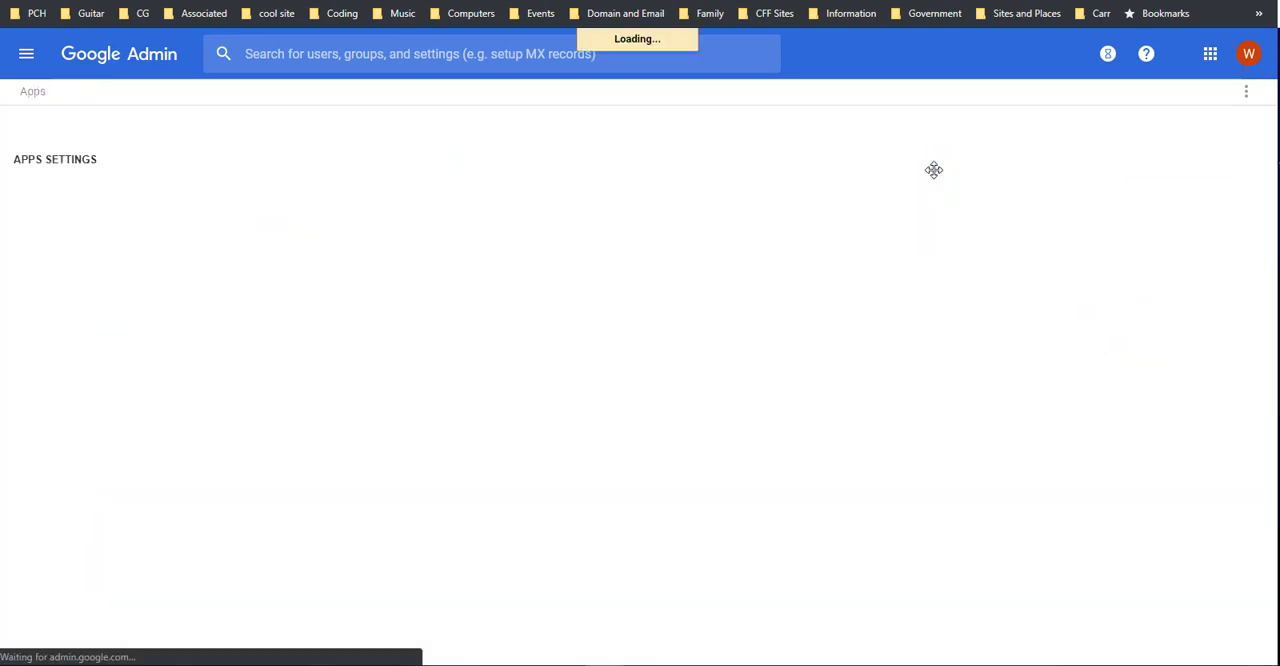
click(283, 201)
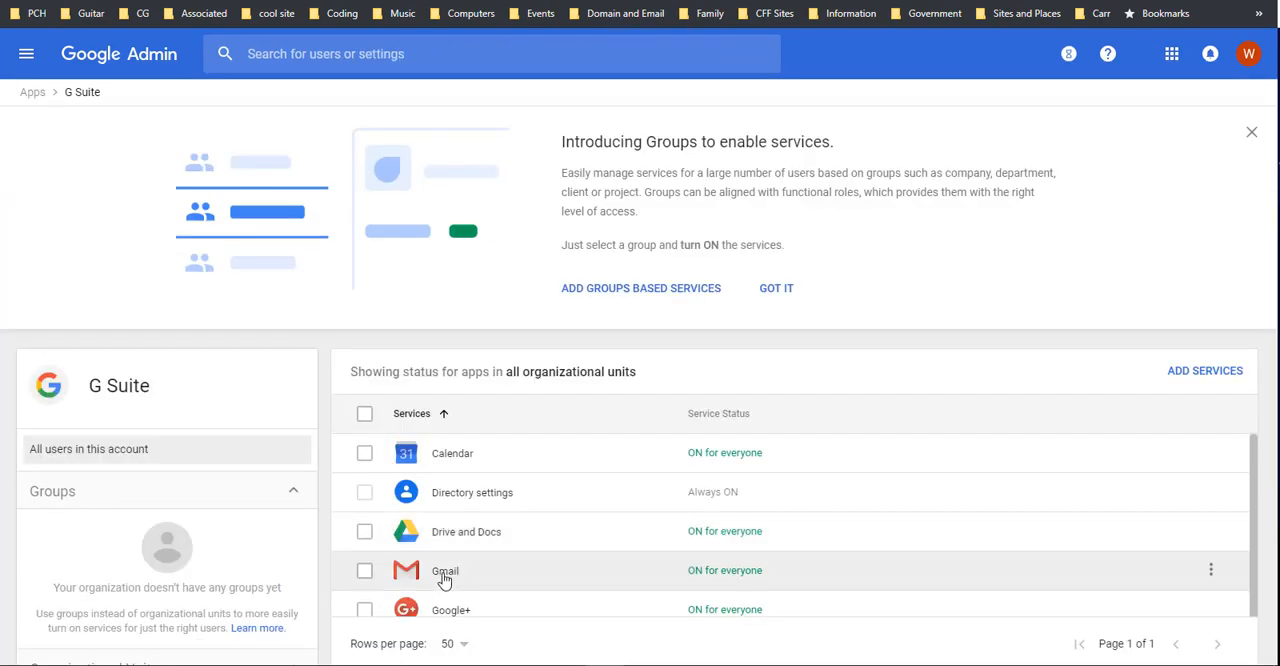
click(444, 575)
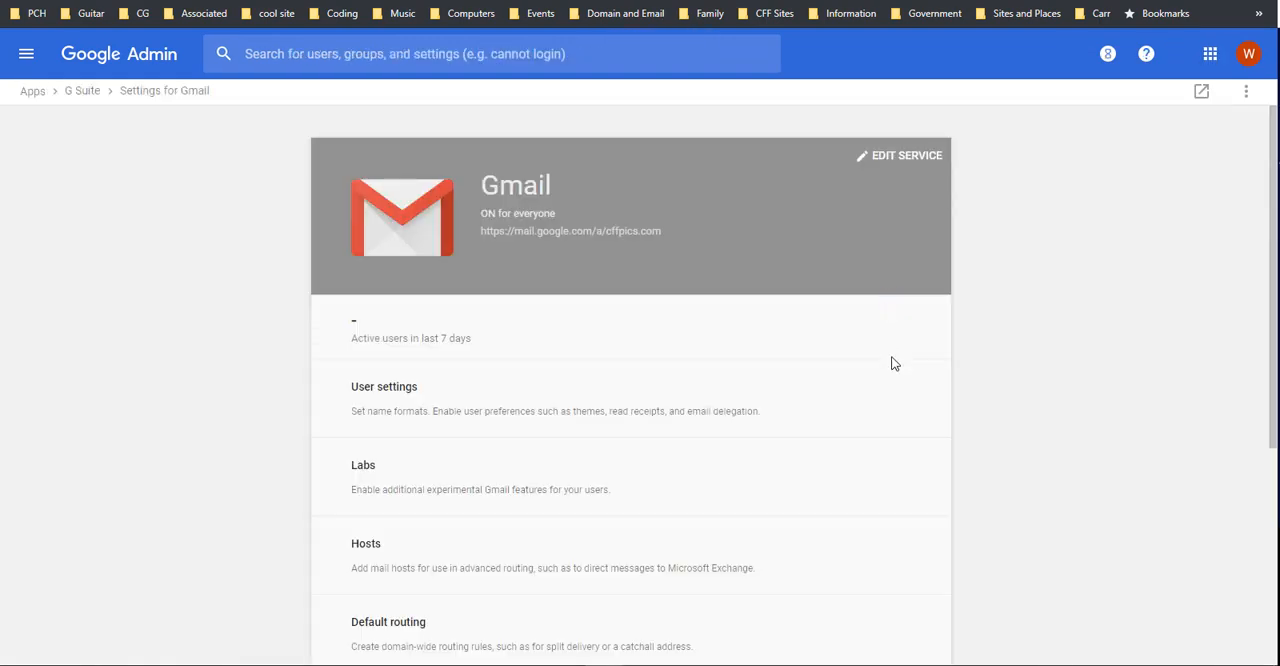
scroll(804, 413, down, 2)
scroll(760, 414, down, 2)
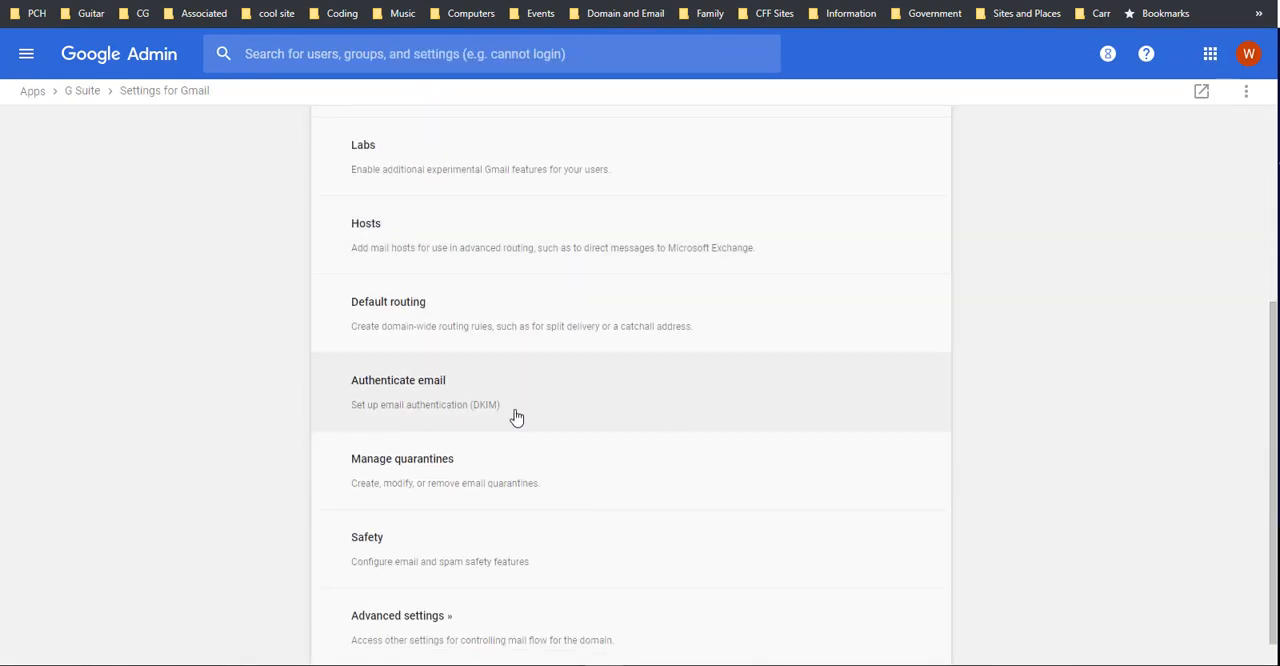
click(413, 390)
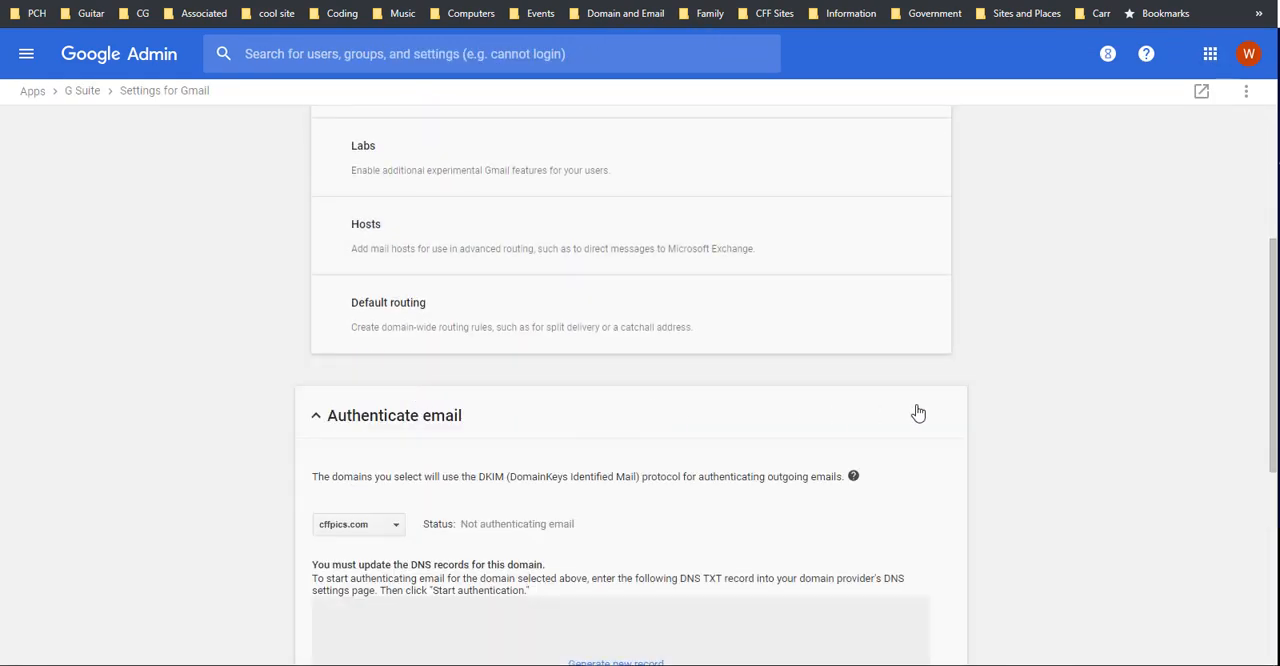
Step: Generate a new DKIM record for cffpics.com with a 2048-bit key and the prefix selector google
scroll(917, 411, down, 3)
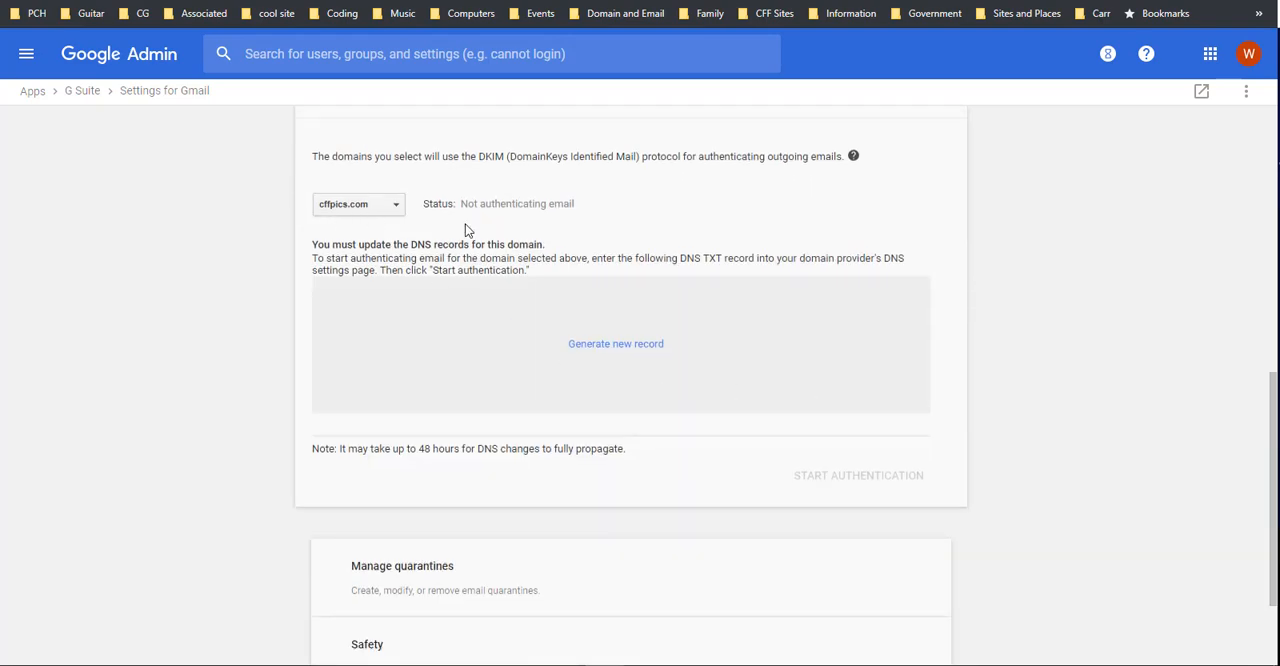
click(620, 345)
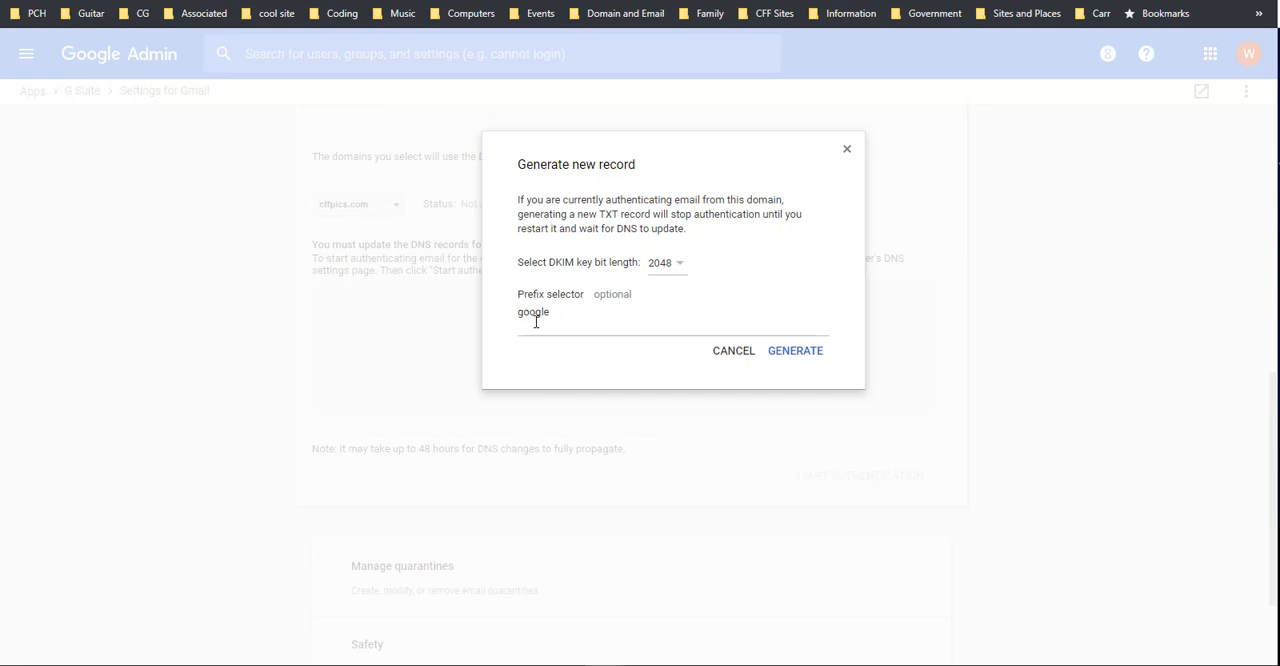
click(795, 351)
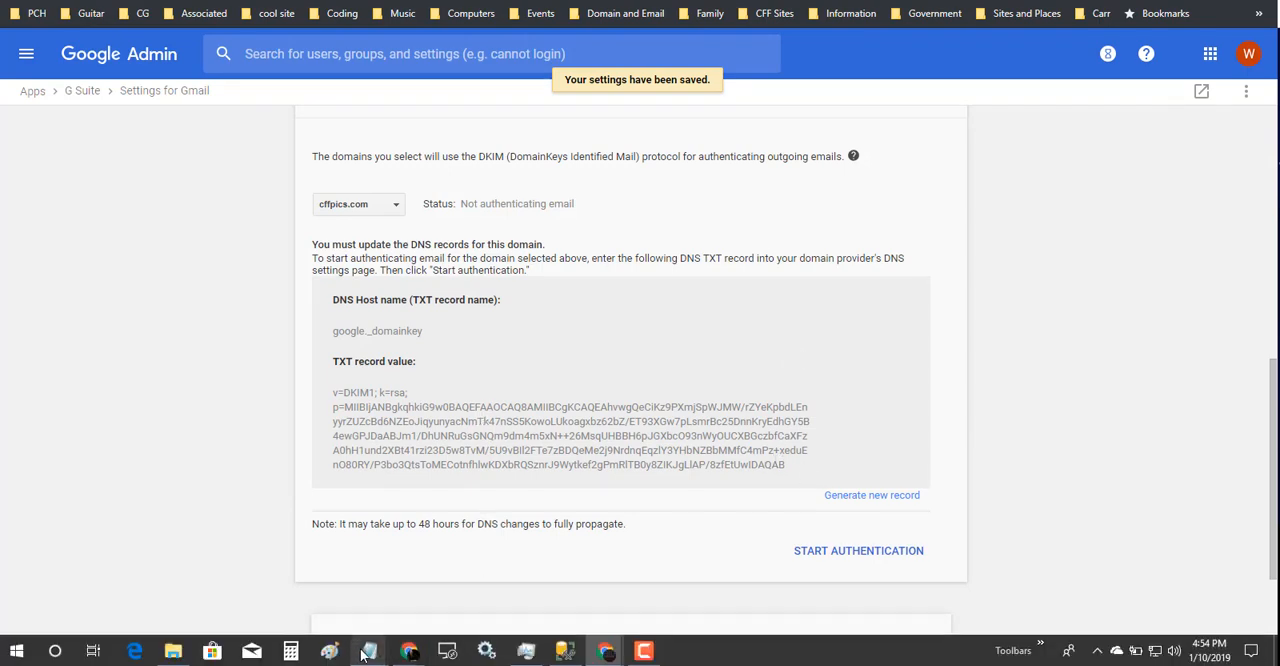
Step: Open a new Notepad document and copy the DNS host name google._domainkey into it
right_click(366, 652)
click(349, 565)
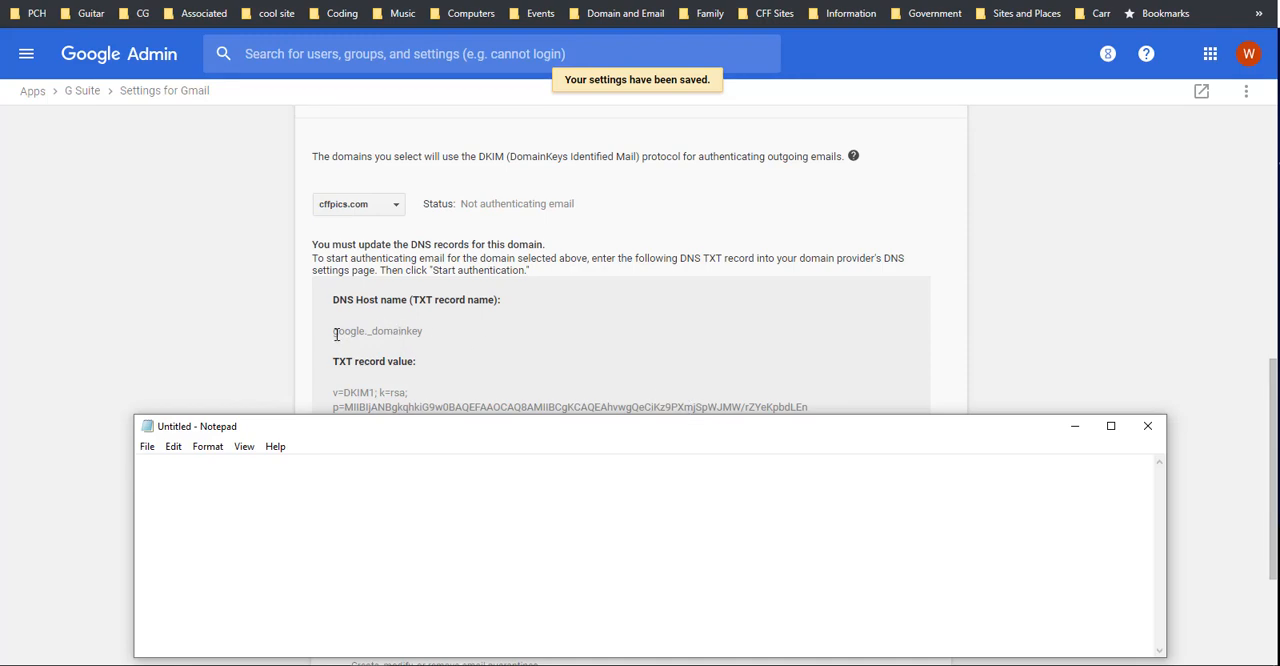
drag(333, 331, 421, 331)
key(ctrl+c)
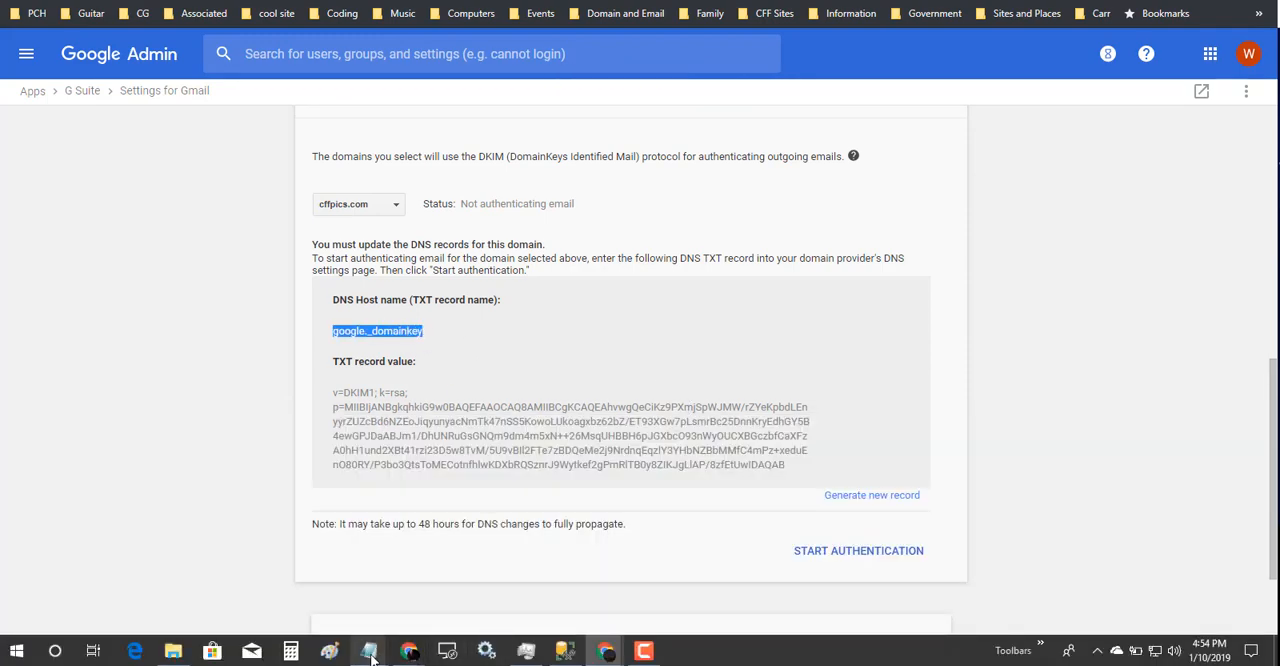
click(601, 597)
key(ctrl+v)
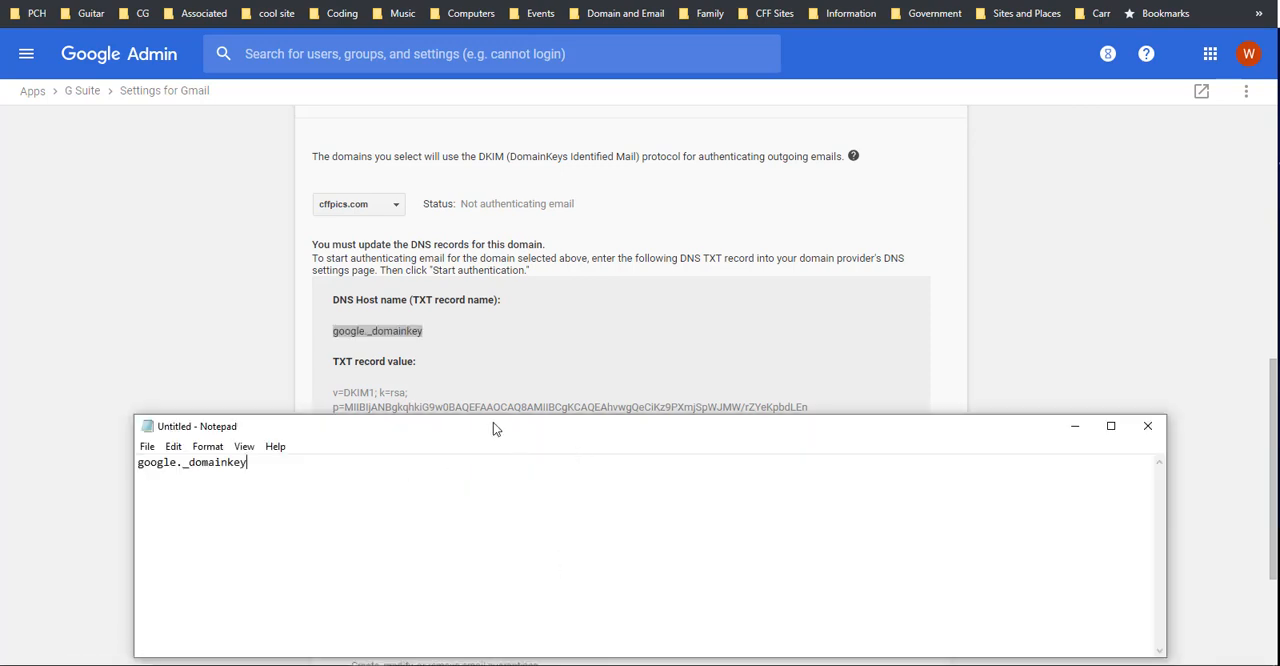
Step: Copy the full TXT record value from the Admin console into the Notepad document below the host name
click(544, 364)
drag(797, 472, 332, 393)
mouse_move(374, 651)
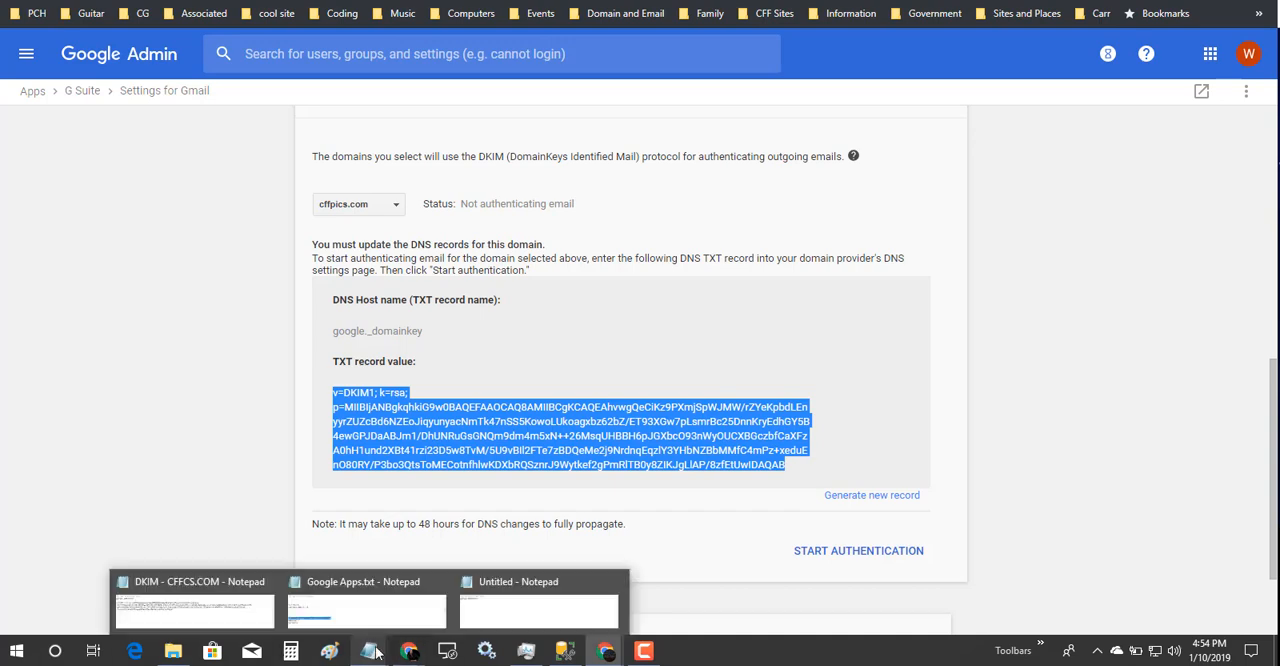
click(535, 605)
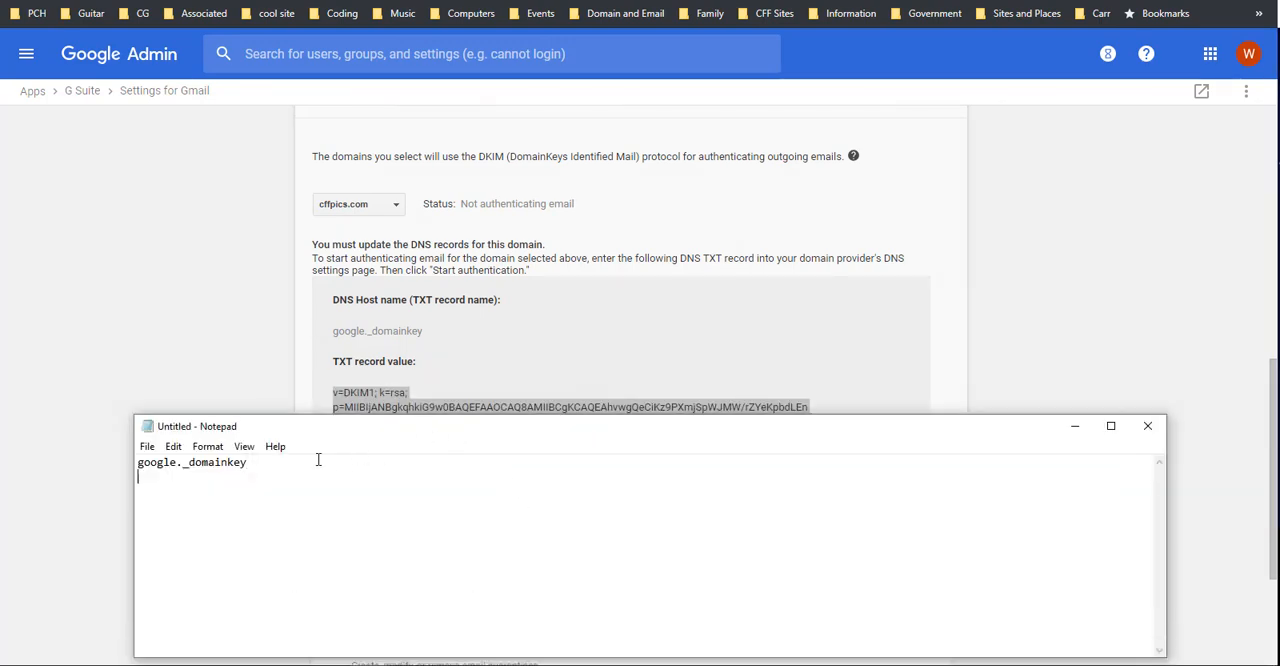
key(Return)
text(v=DKIM1; k=rsa; p=MIIBIjANBgkqhkiG9w0BAQEFAAOCAQ8AMIIBCgKCAQEAhvwgQeCiKz9PXmjSpWJMW/rZYeKpbdLEnyyrZUZcBd6NZEoJiqyunyacNmTk47nSS5KowoLUkoagxbz62bZ/ET93XGw7pLsmrBc25DnnKryEdhGY5B4ewGPJDaABJm1/DhUNRuGsGNQm9dm4m5xN++26MsqUHBBH6pJGXbcO93nWyOUCXBGczbfCaXFzA0hH1und2XBt41rzi23D5w8TvM/5U9vBI12FTe7zBDQeMe2j9NrdnqEqz1Y3YHbNZBbMMfC4mPz+xeduEn080RY/P3bo3QtsToMECotnfh1wKDXbRQSznrJ9Wytkef2gPmR1TB0y8ZIKJgL1AP/8zfEtUwIDAQAB)
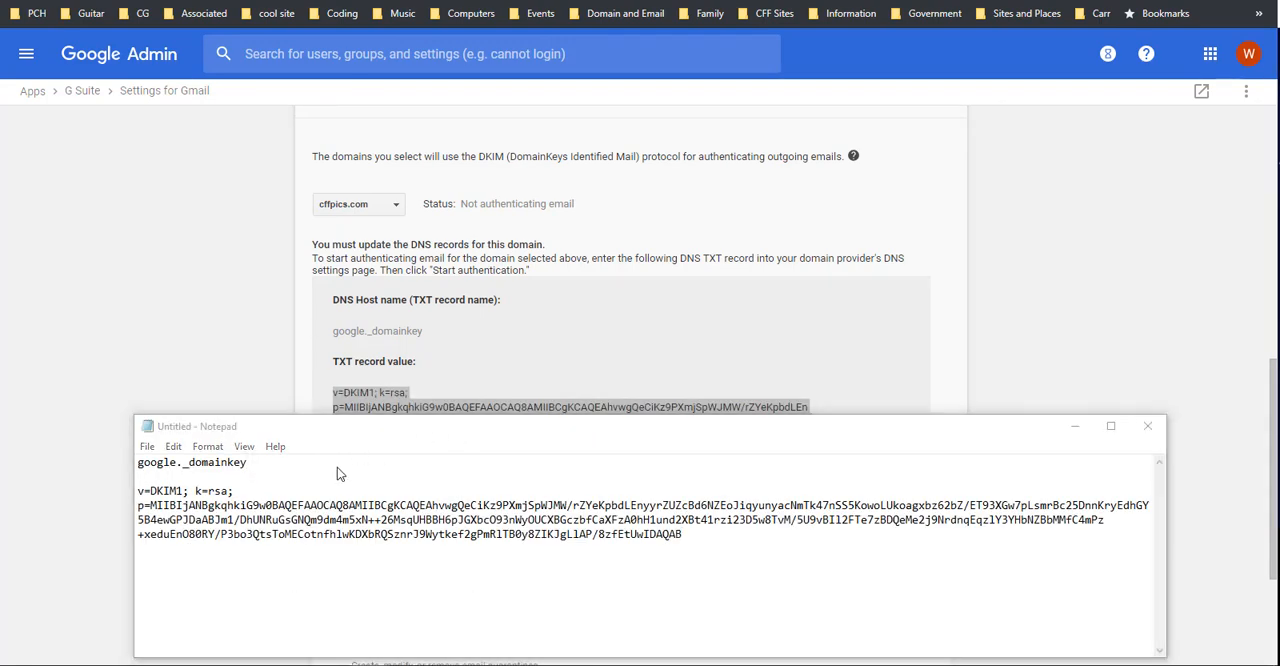
Step: Save the Notepad document as DKIM - CFFPICS.COM.txt in the Server\DNS folder and minimize it
key(ctrl+s)
click(777, 238)
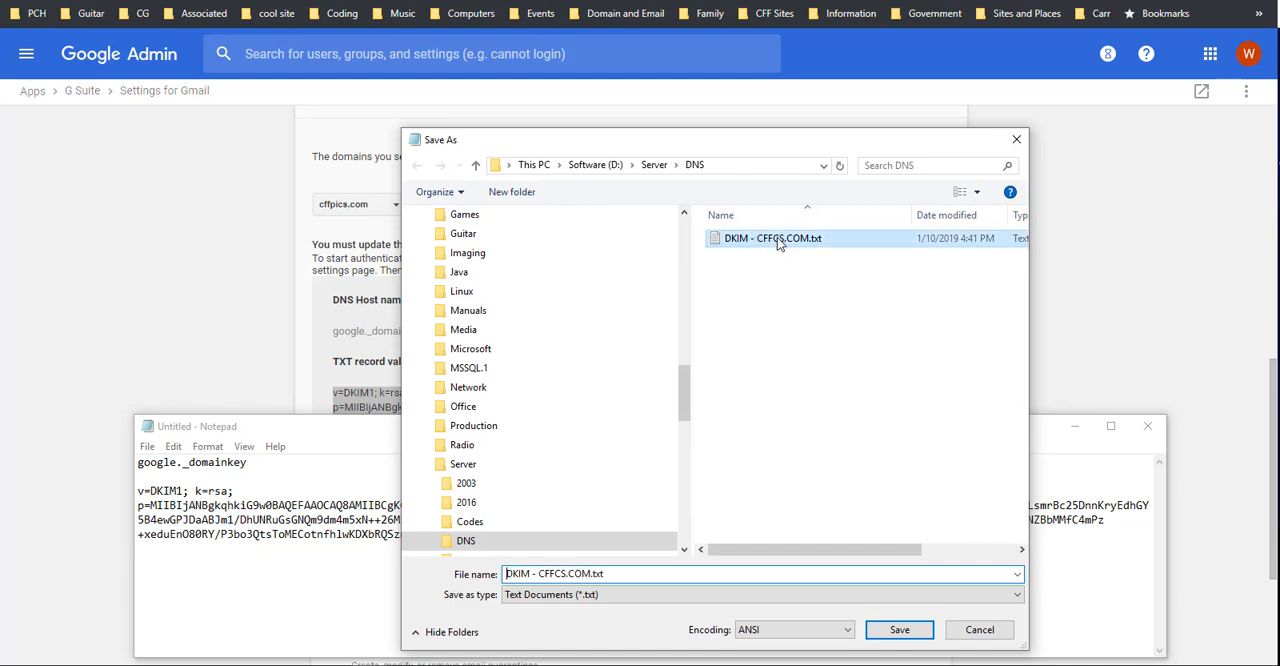
click(567, 574)
click(567, 574)
drag(567, 574, 555, 574)
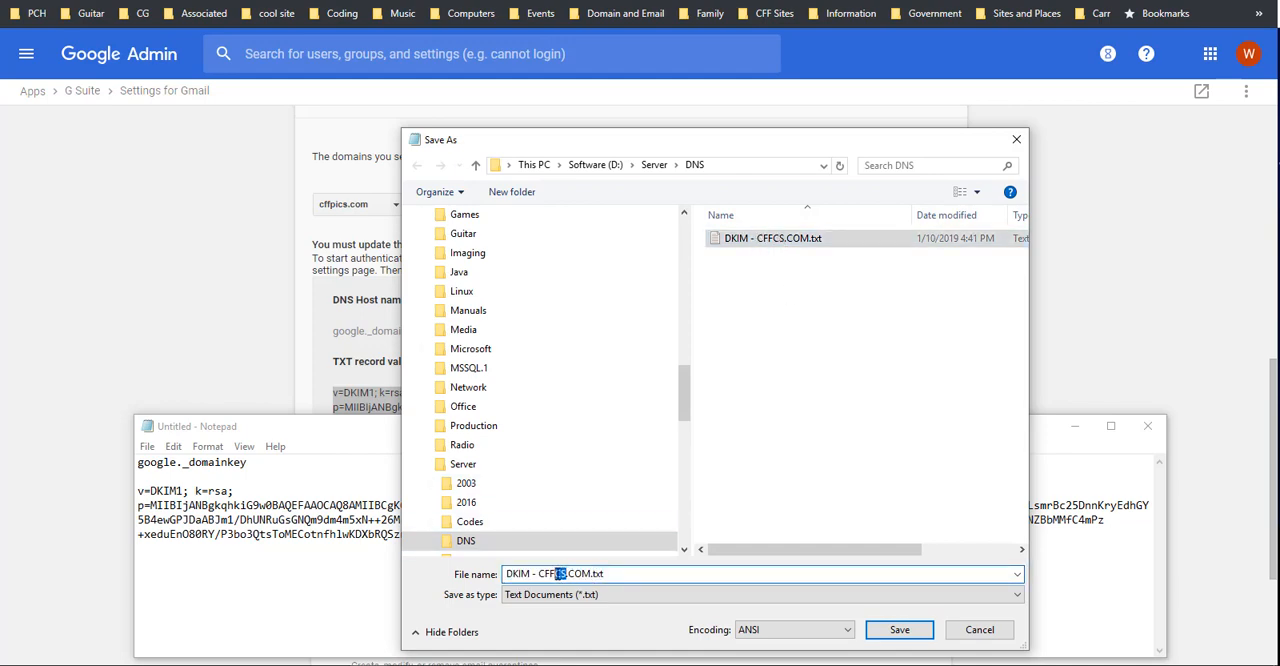
text(PICS)
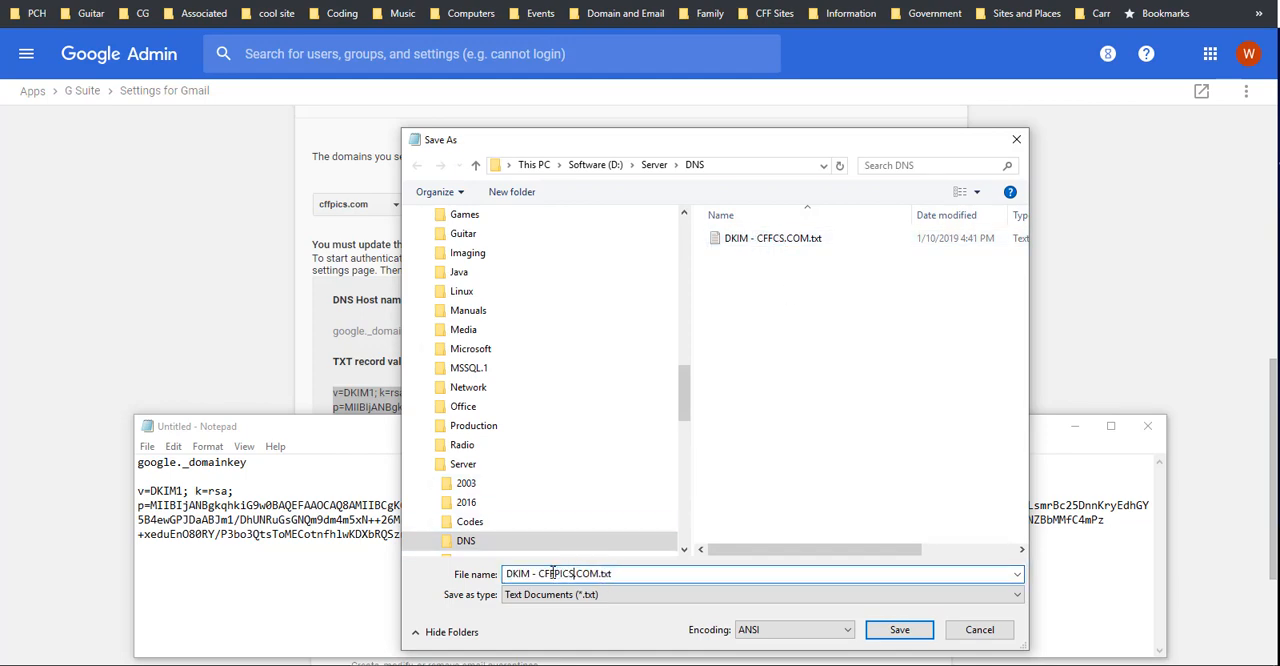
click(912, 633)
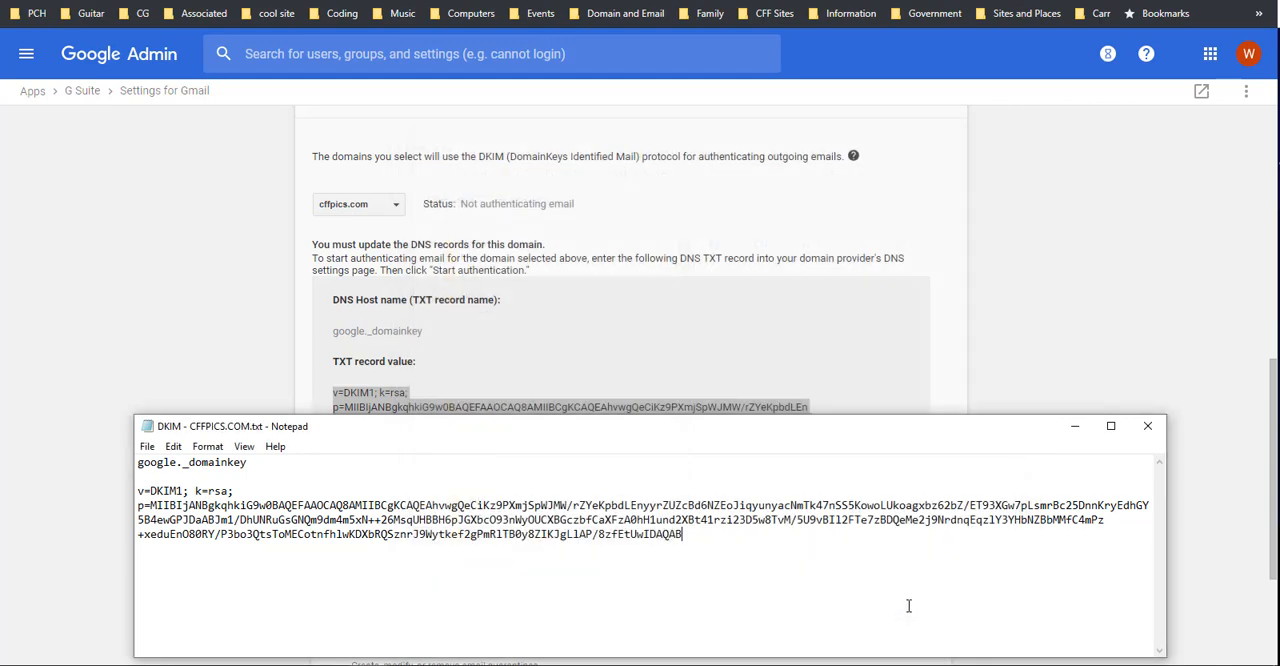
click(1077, 431)
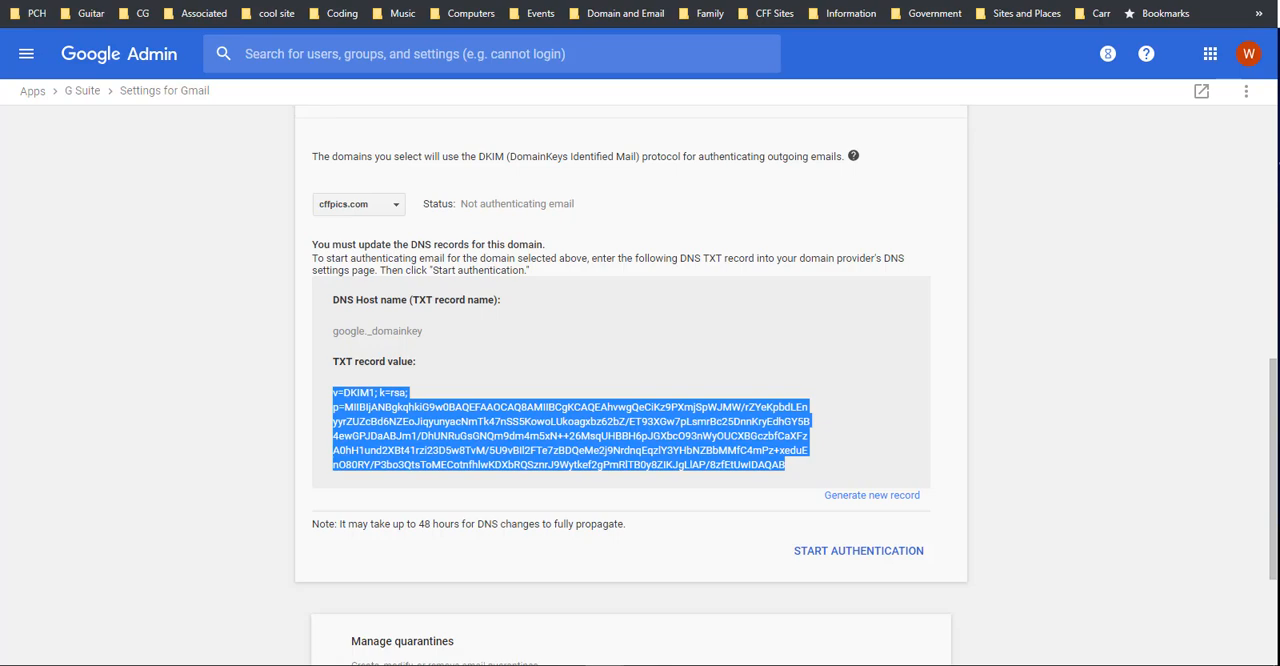
Step: Switch to the 01-ARR-01 server console and open DKIM - CFFPICS.COM in its Notepad from CARRZ-CRYSIS's d\Server\DNS network folder
drag(1279, 40, 660, 42)
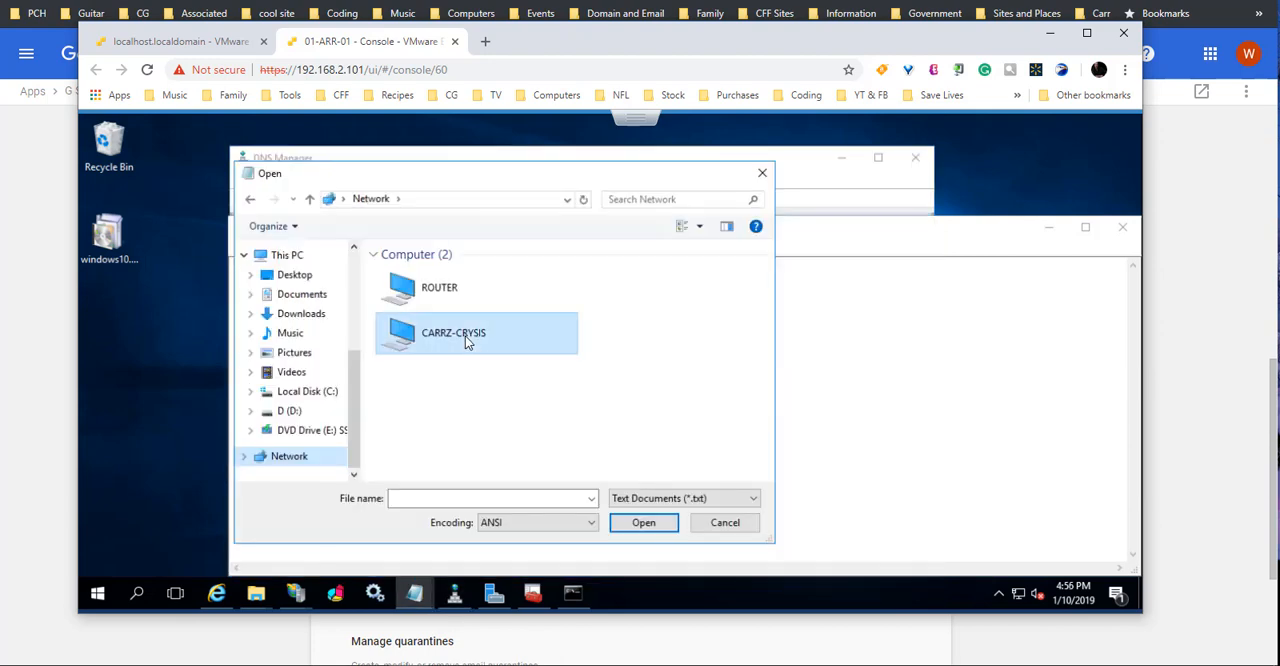
double_click(466, 337)
double_click(426, 265)
scroll(465, 390, down, 5)
double_click(455, 407)
double_click(420, 322)
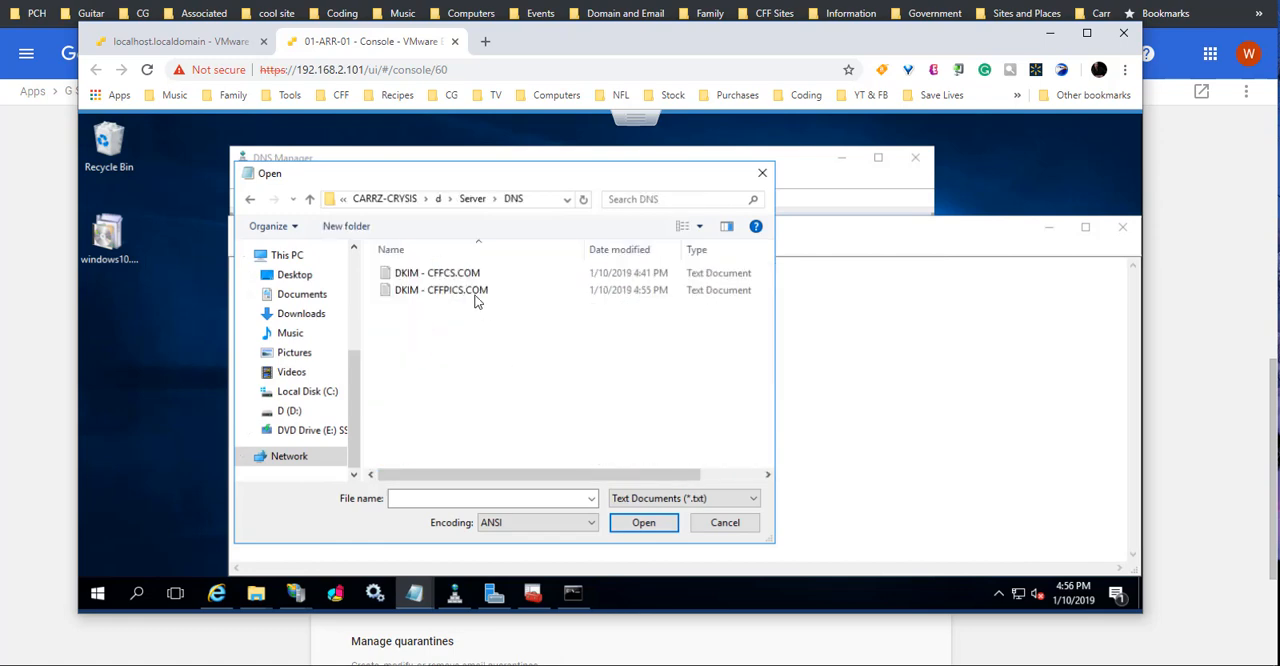
double_click(448, 292)
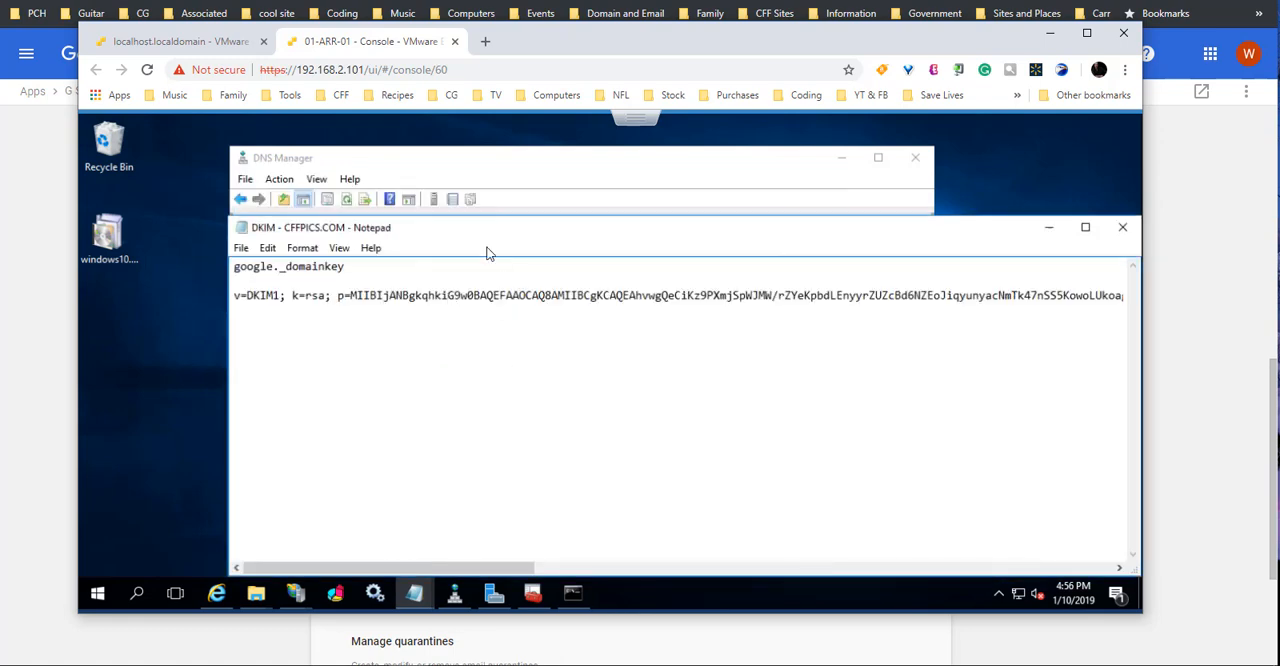
Step: In DNS Manager, start a new Text (TXT) resource record in the cffpics.com zone
click(534, 182)
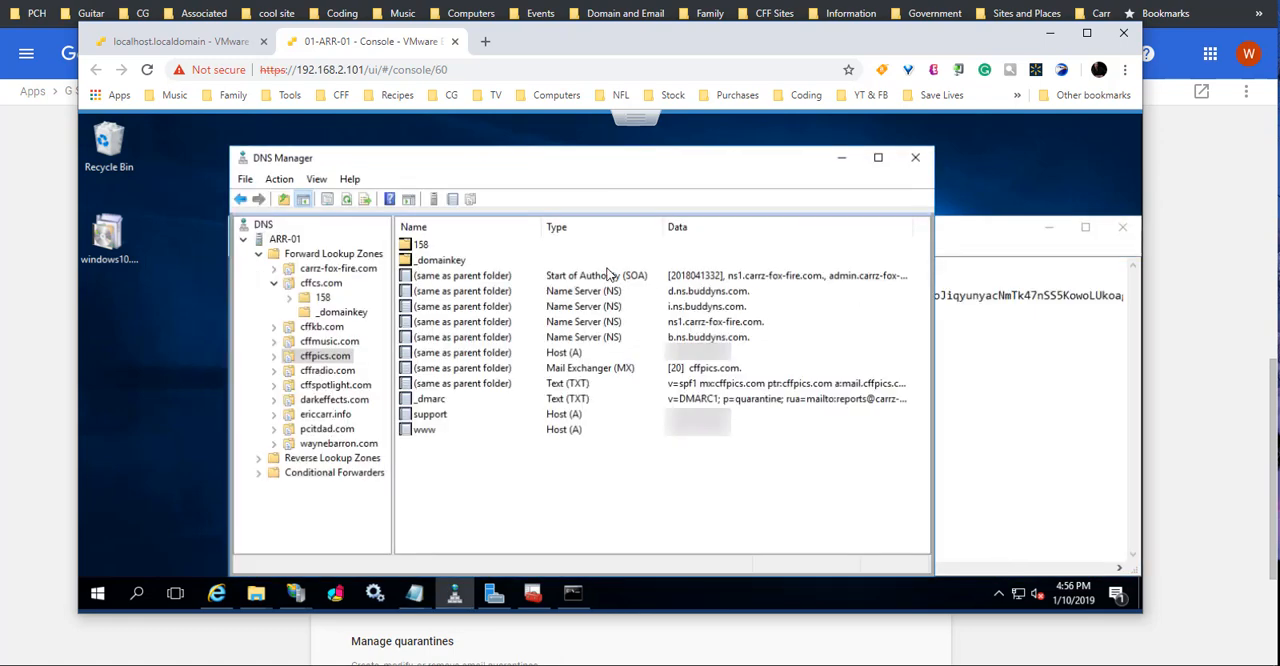
right_click(562, 472)
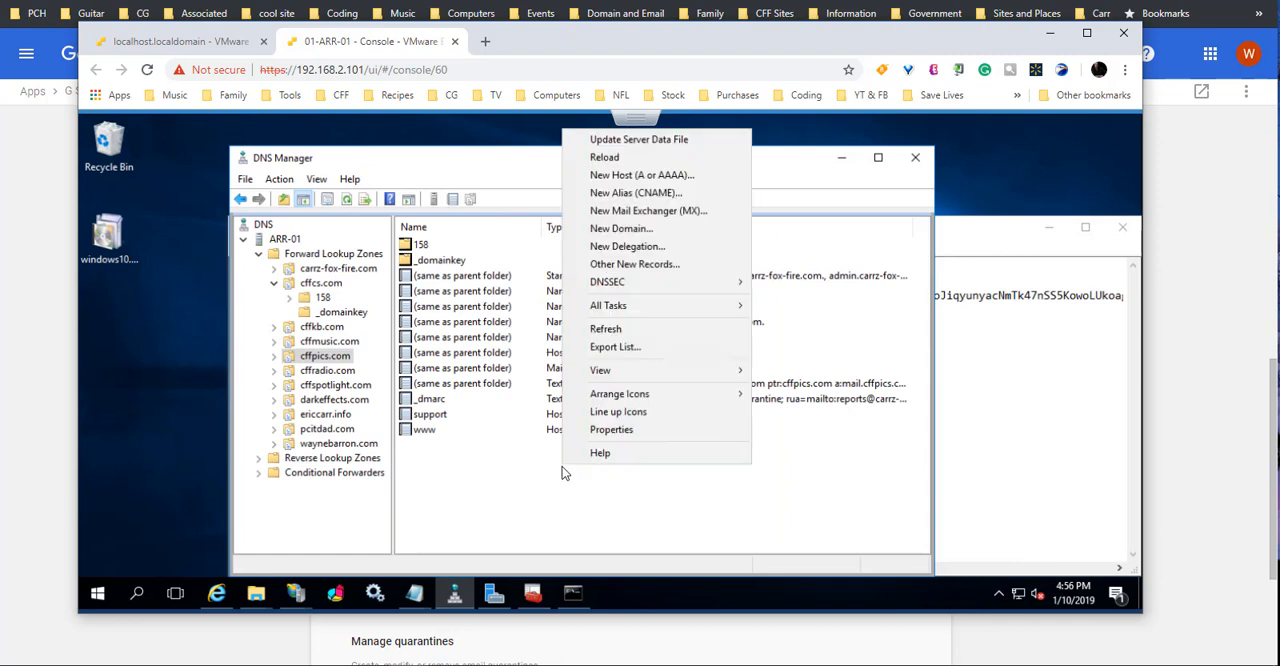
click(636, 266)
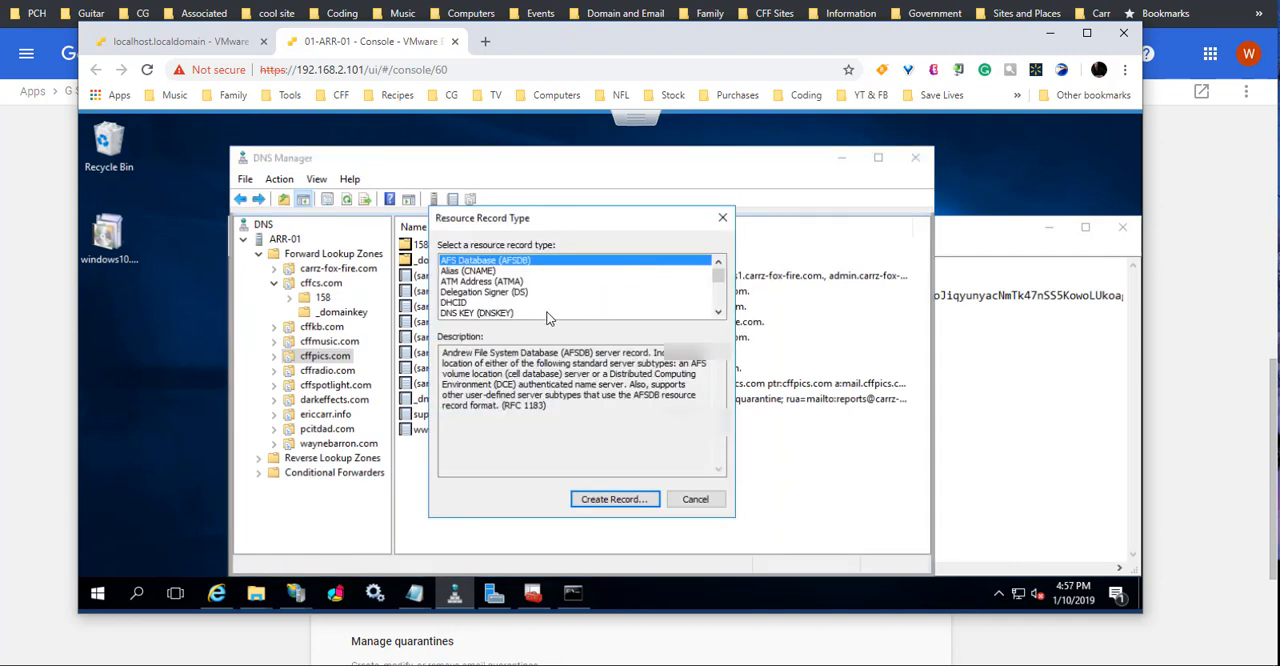
drag(717, 272, 725, 334)
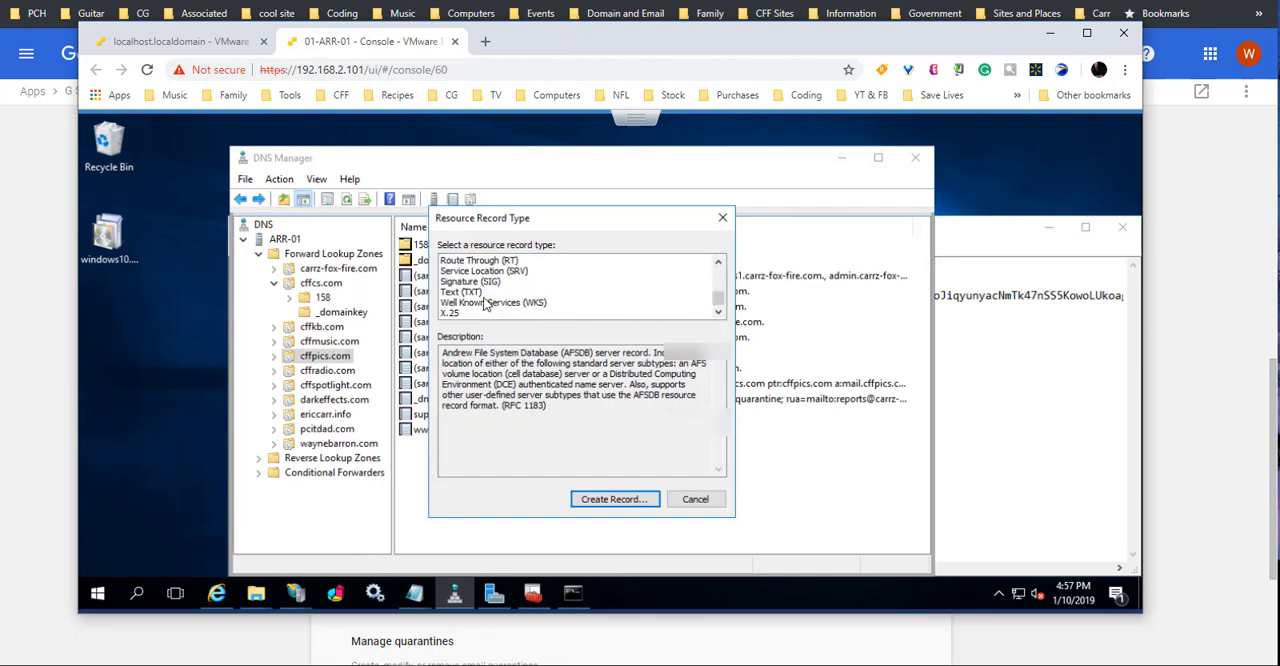
click(464, 292)
click(630, 503)
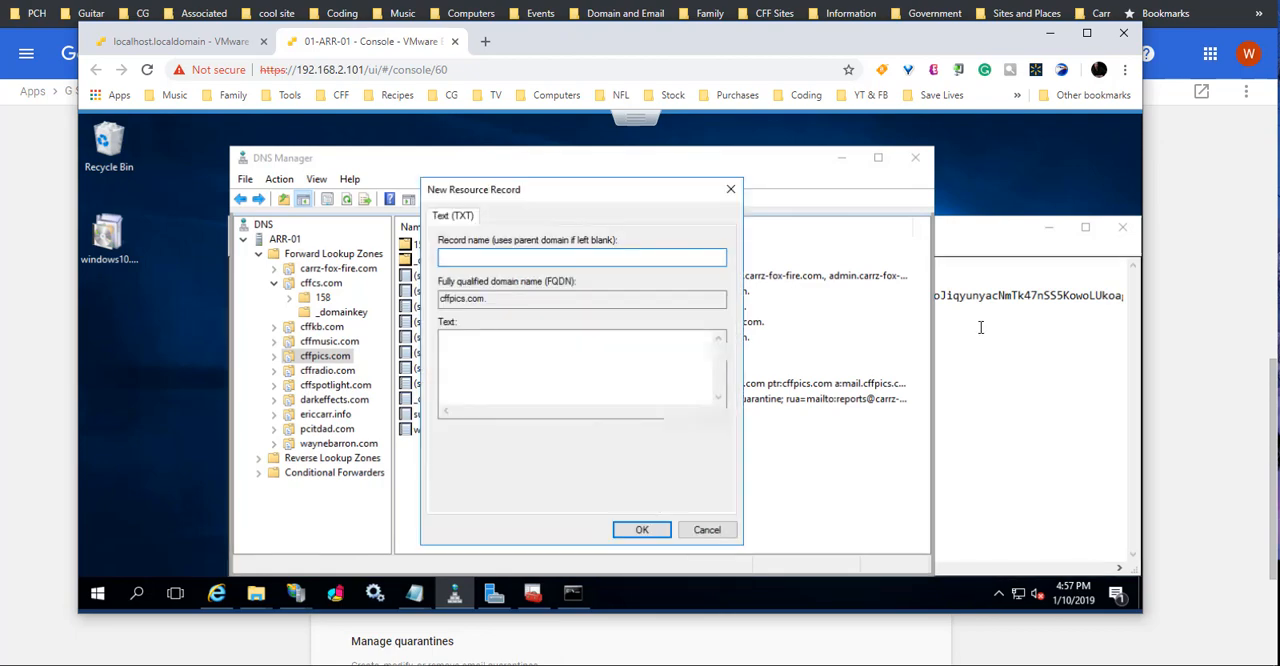
Step: Copy google._domainkey from the Notepad file into the new TXT record's name
click(980, 326)
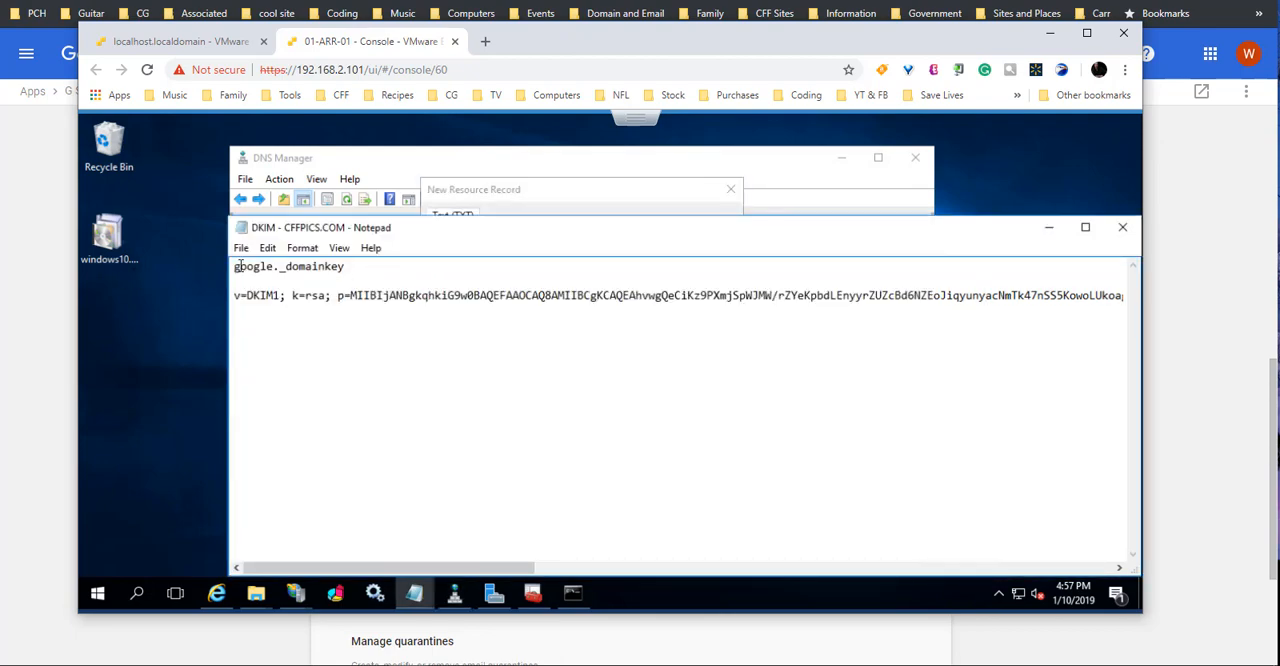
drag(236, 266, 358, 270)
key(ctrl+c)
click(576, 197)
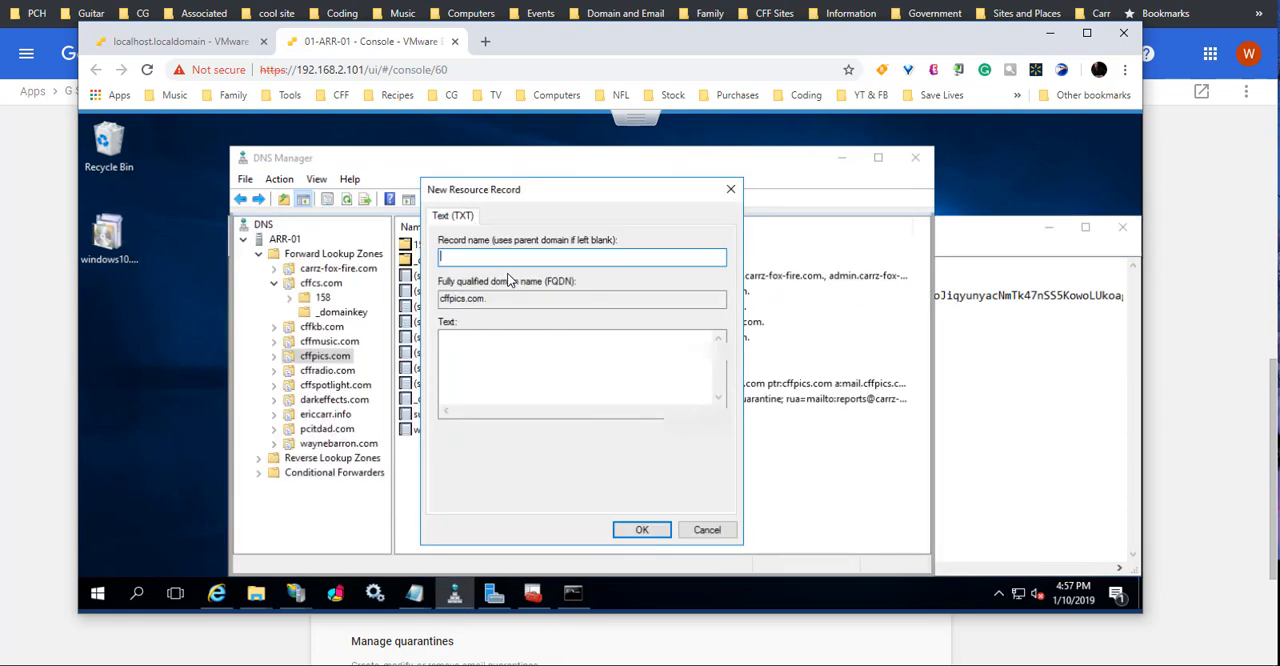
key(ctrl+v)
Step: Turn on word wrap in Notepad and copy the complete v=DKIM1 value into the new record's text
click(988, 354)
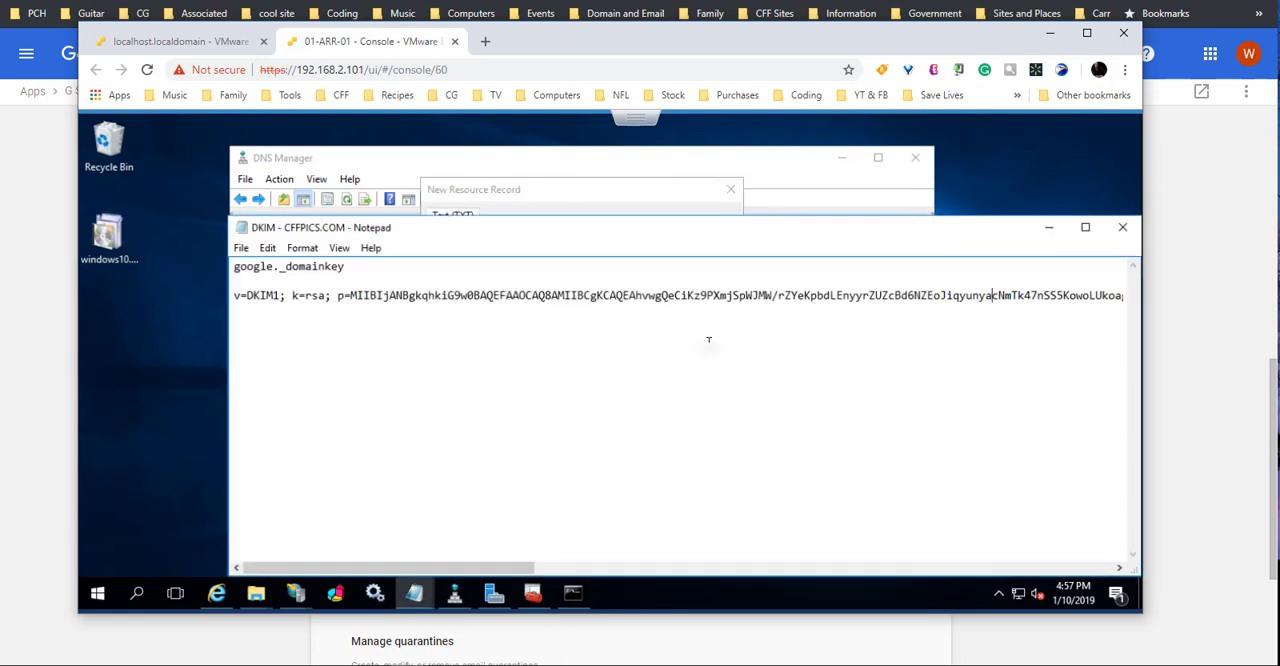
click(302, 248)
click(333, 266)
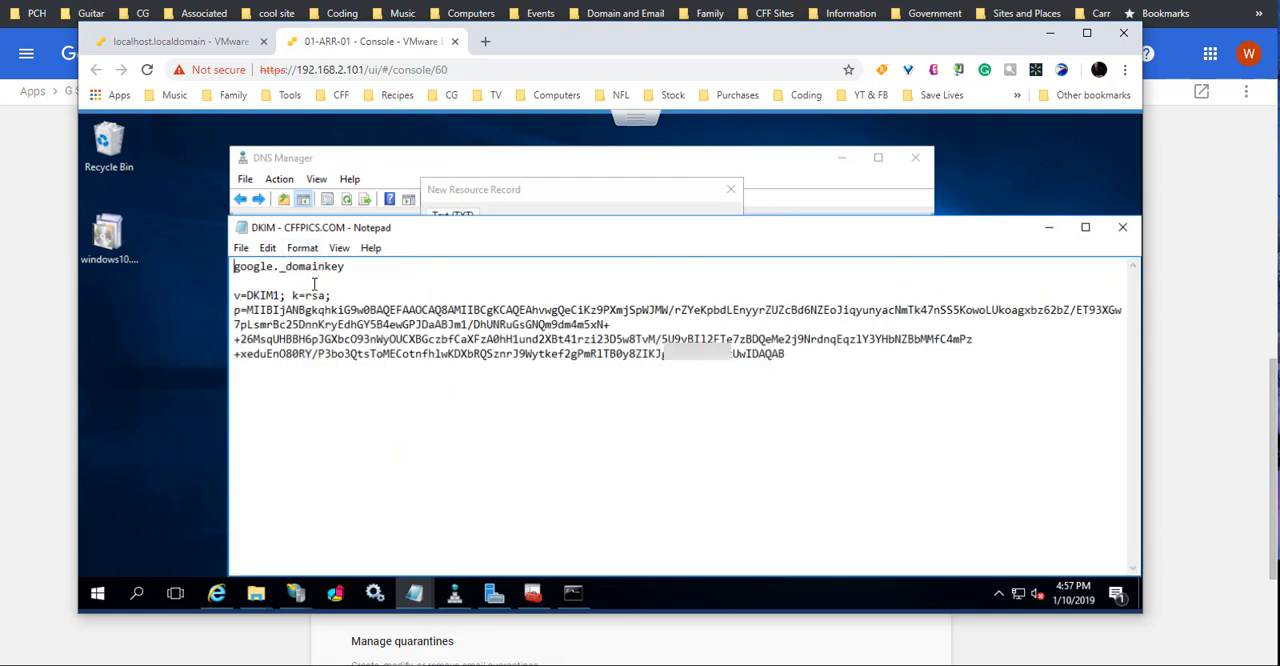
drag(800, 356, 172, 296)
click(614, 200)
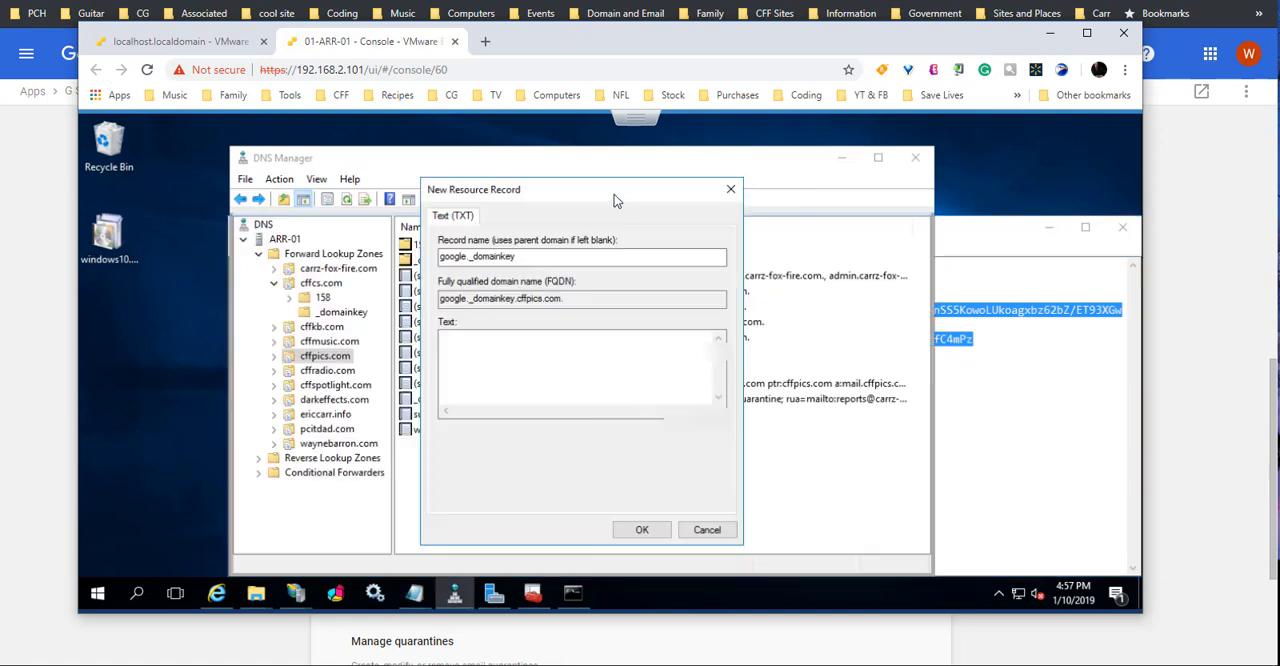
click(477, 343)
key(ctrl+v)
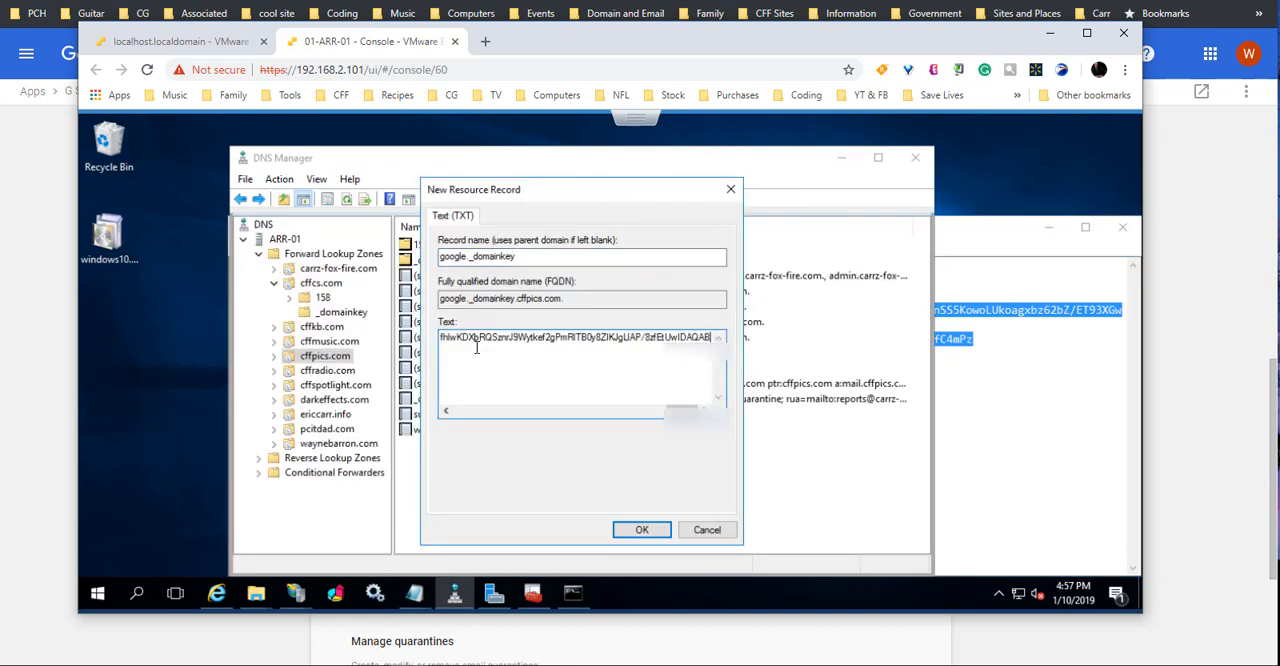
Step: Save the new google._domainkey TXT record and refresh the cffpics.com zone
click(646, 532)
click(690, 499)
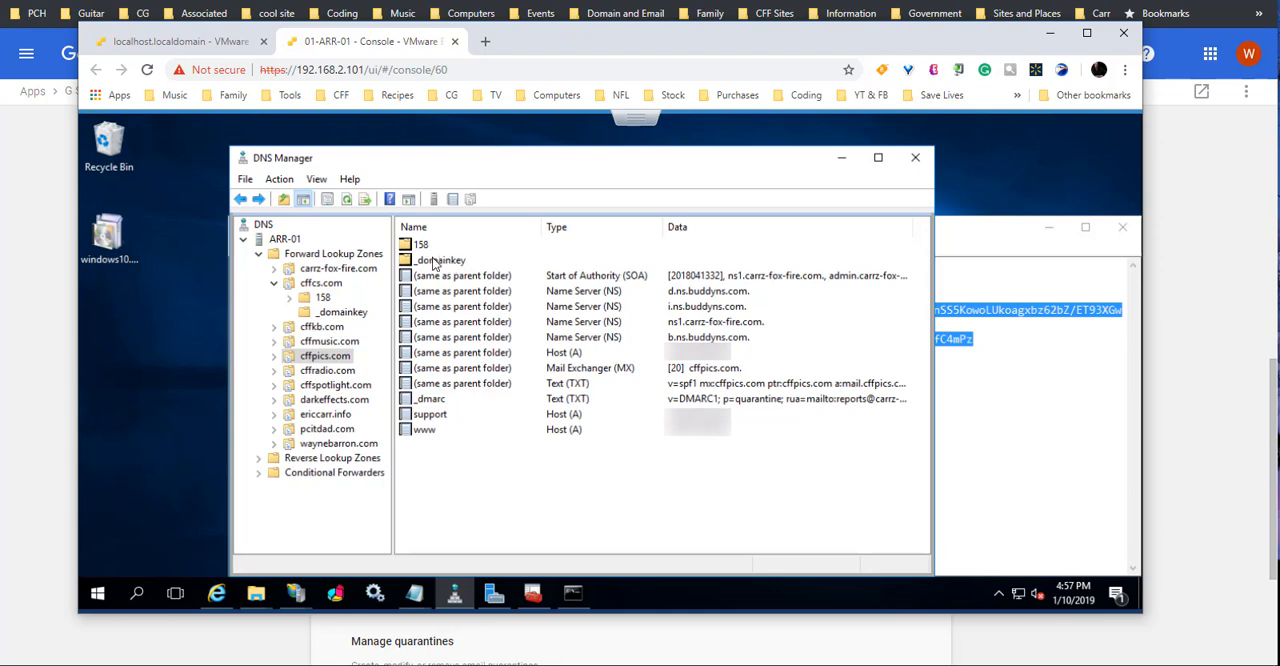
right_click(680, 500)
click(744, 363)
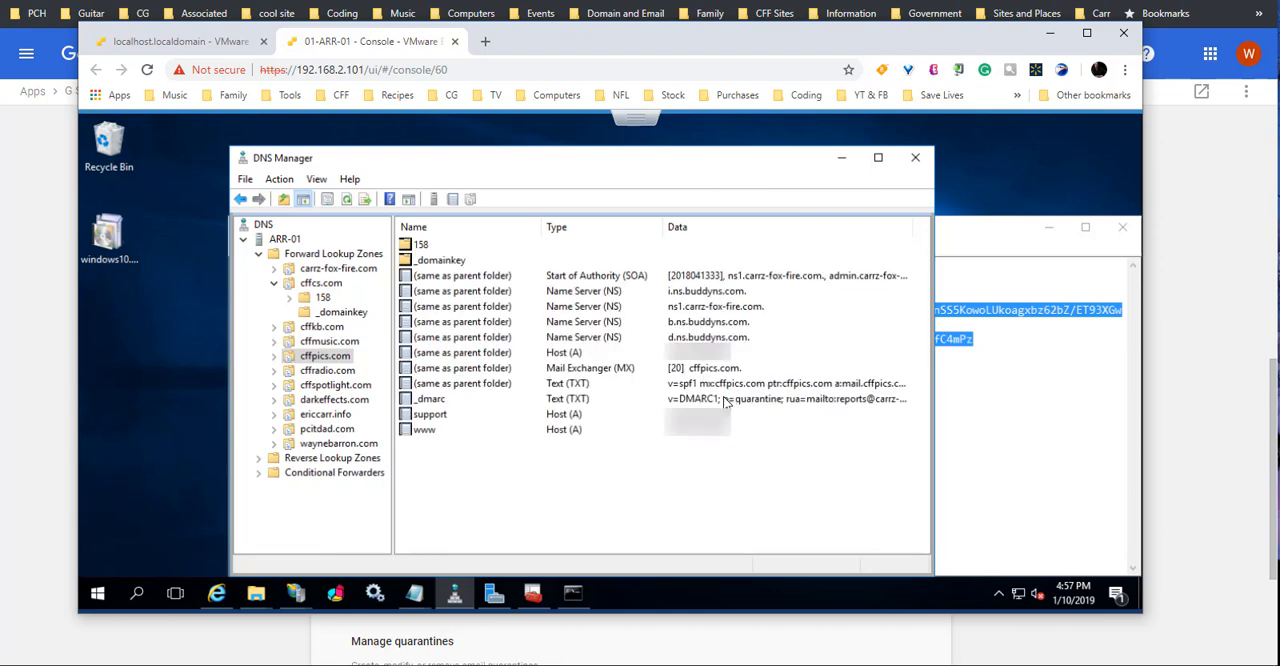
Step: Open the _domainkey folder of cffpics.com, inspect the google record's properties, and return to the zone's record list
double_click(437, 261)
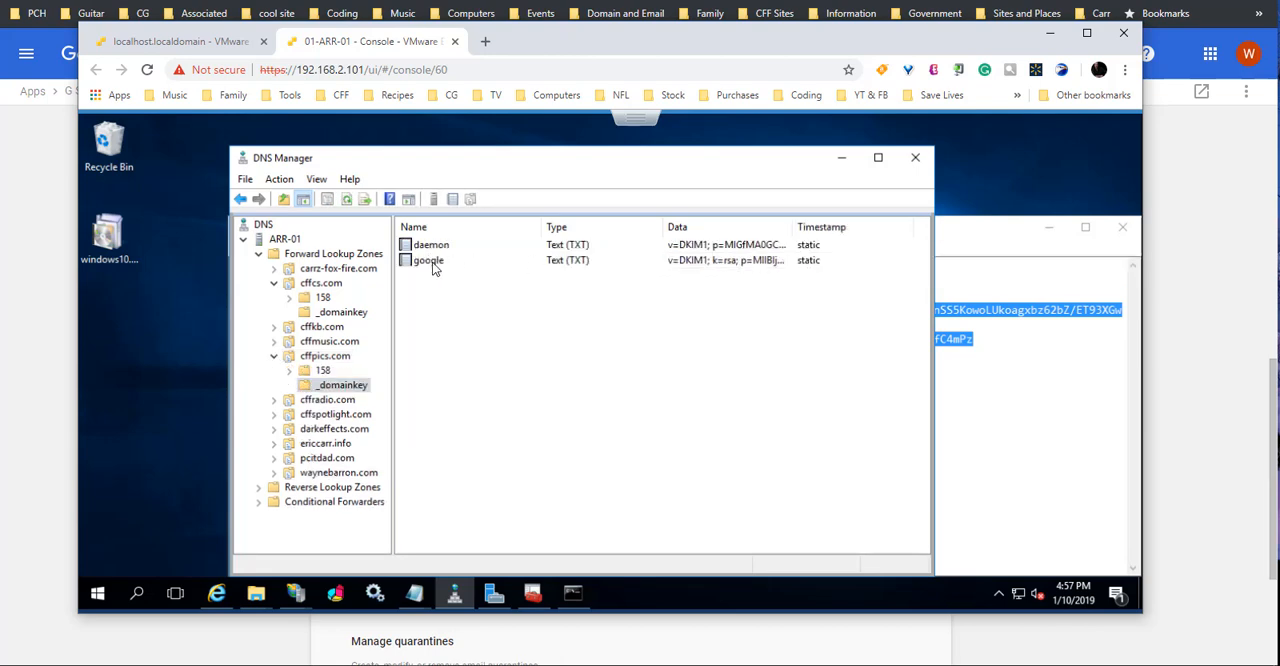
double_click(432, 263)
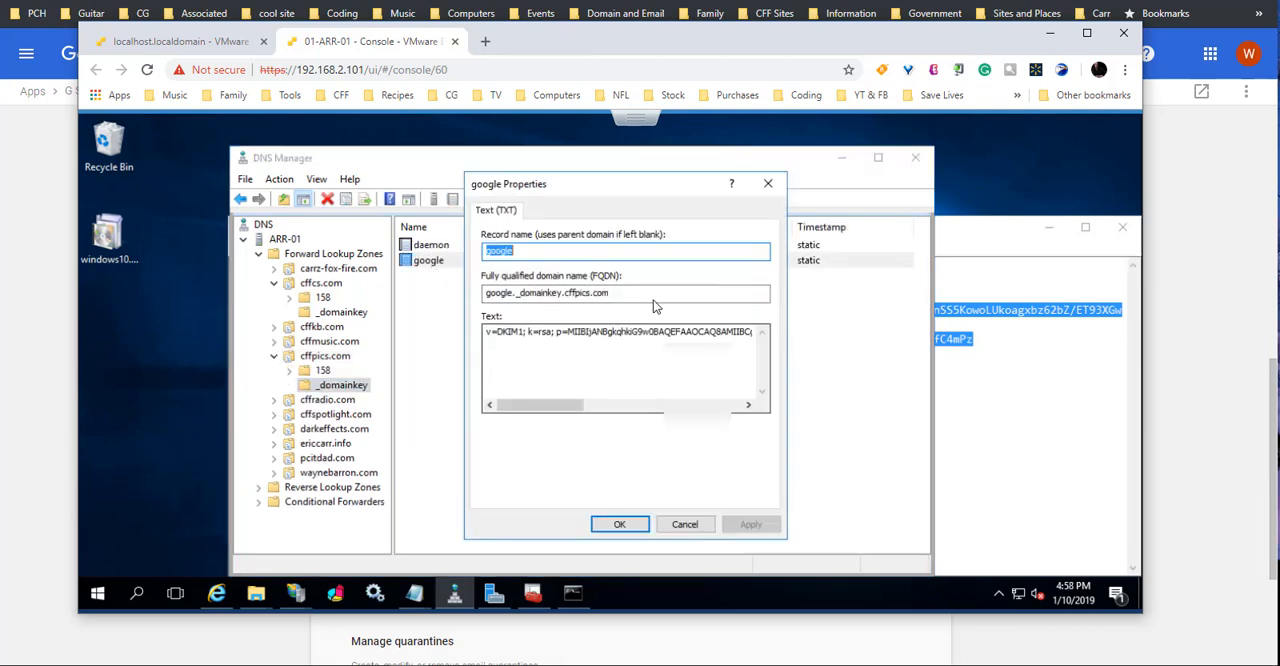
click(768, 184)
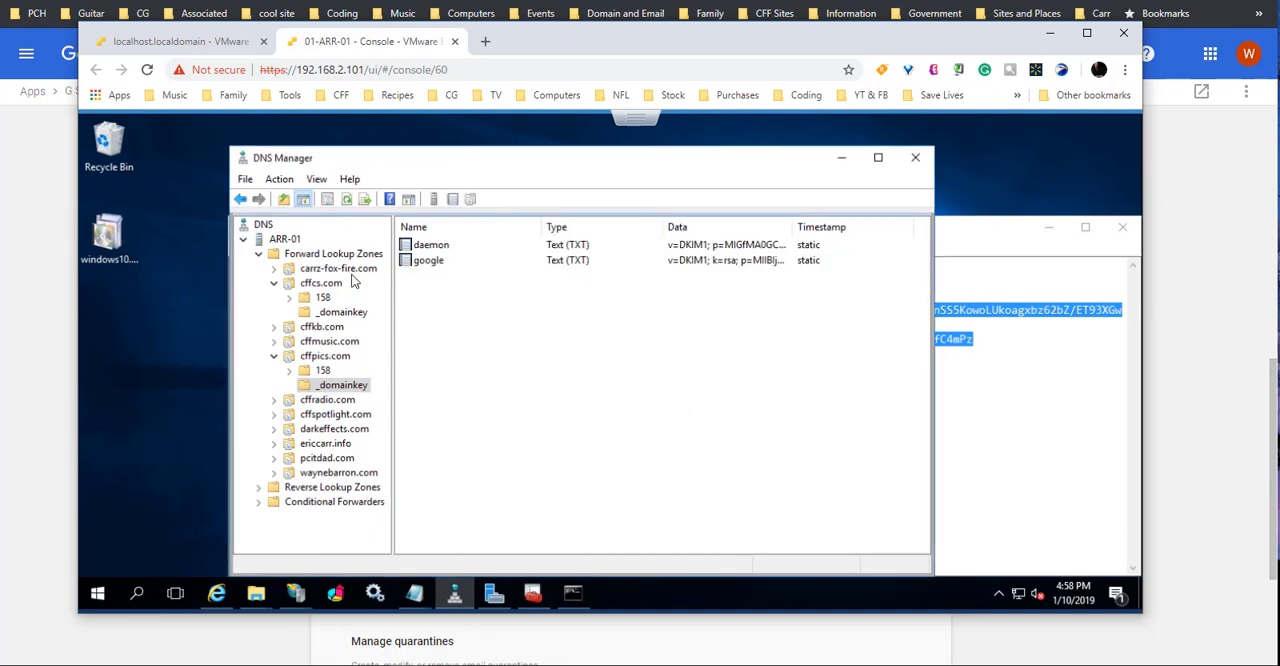
click(245, 201)
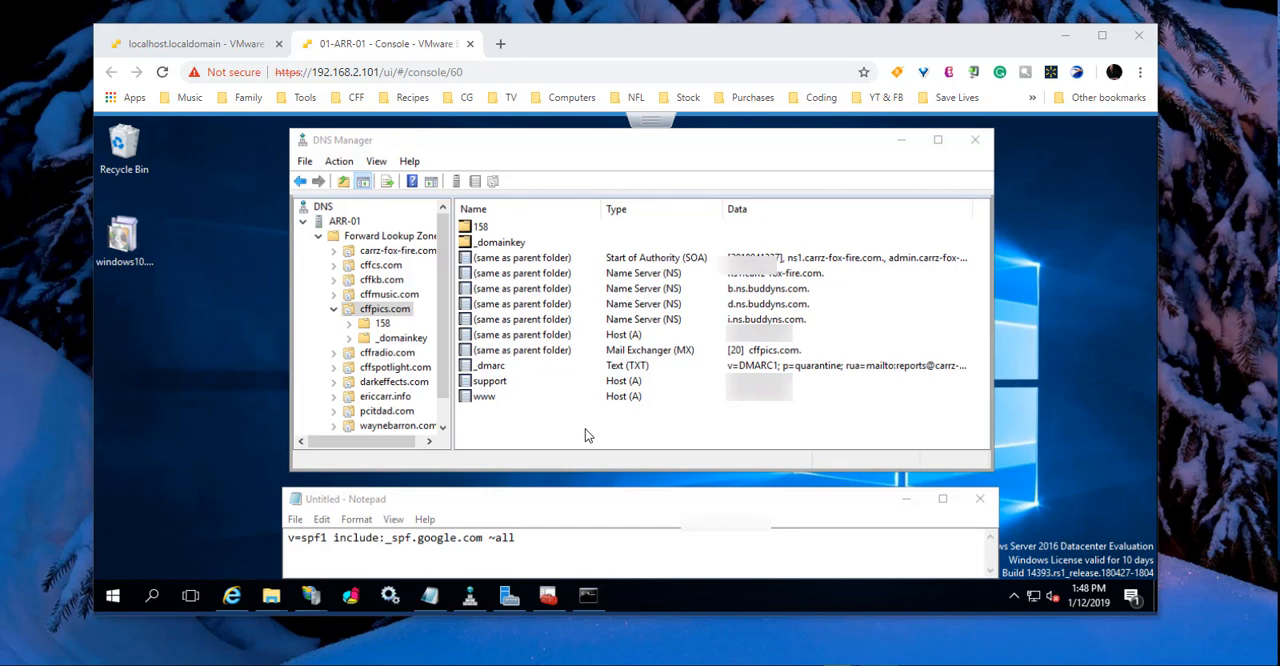
Step: Copy the SPF value v=spf1 include:_spf.google.com ~all from the untitled Notepad file
drag(528, 541, 287, 545)
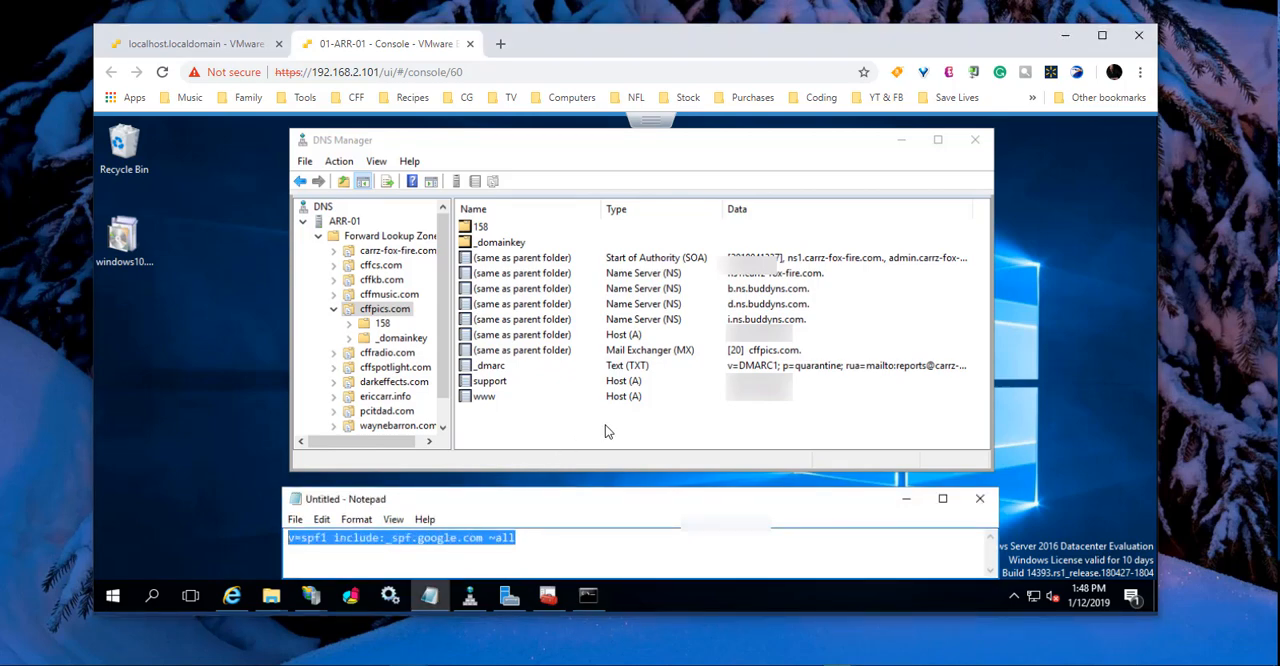
right_click(499, 541)
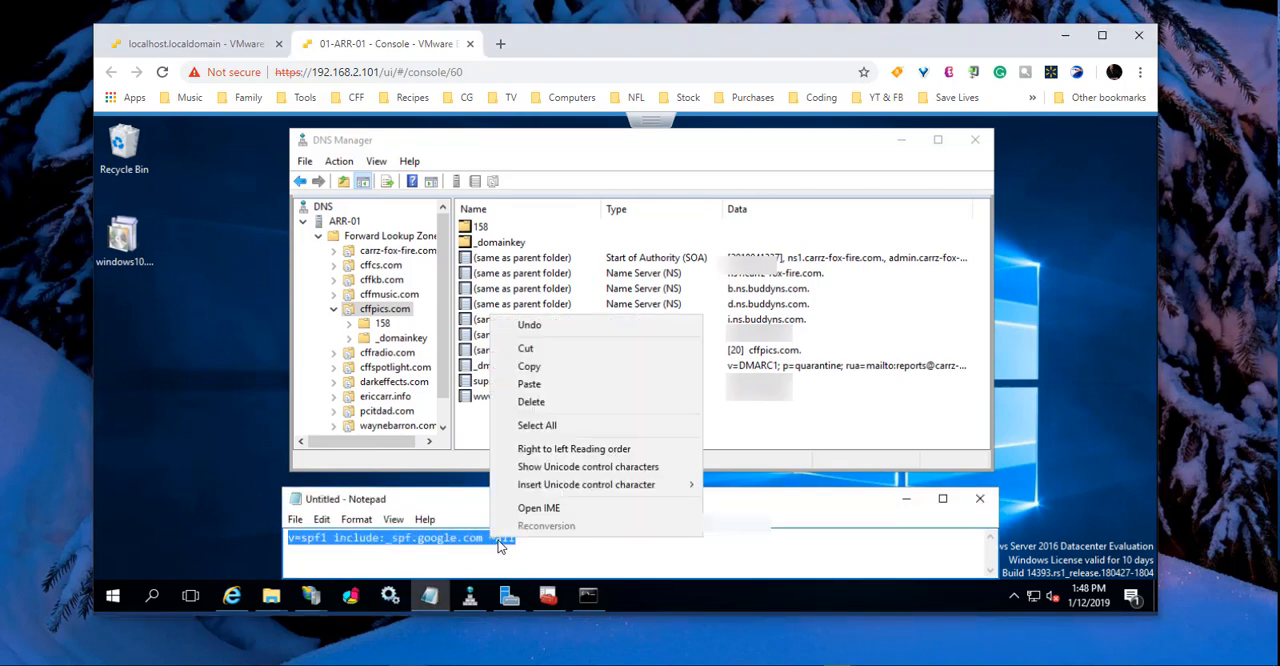
click(548, 367)
Step: In DNS Manager, start a new Text (TXT) resource record for the cffpics.com zone
click(598, 434)
right_click(598, 434)
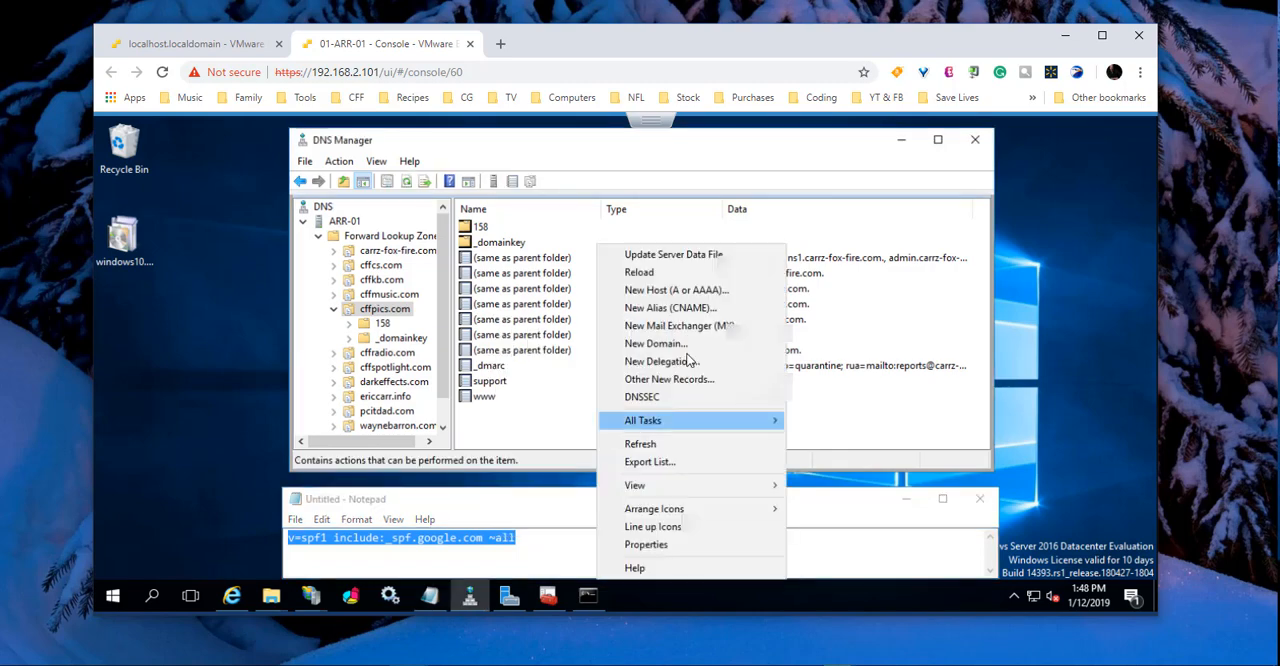
click(676, 385)
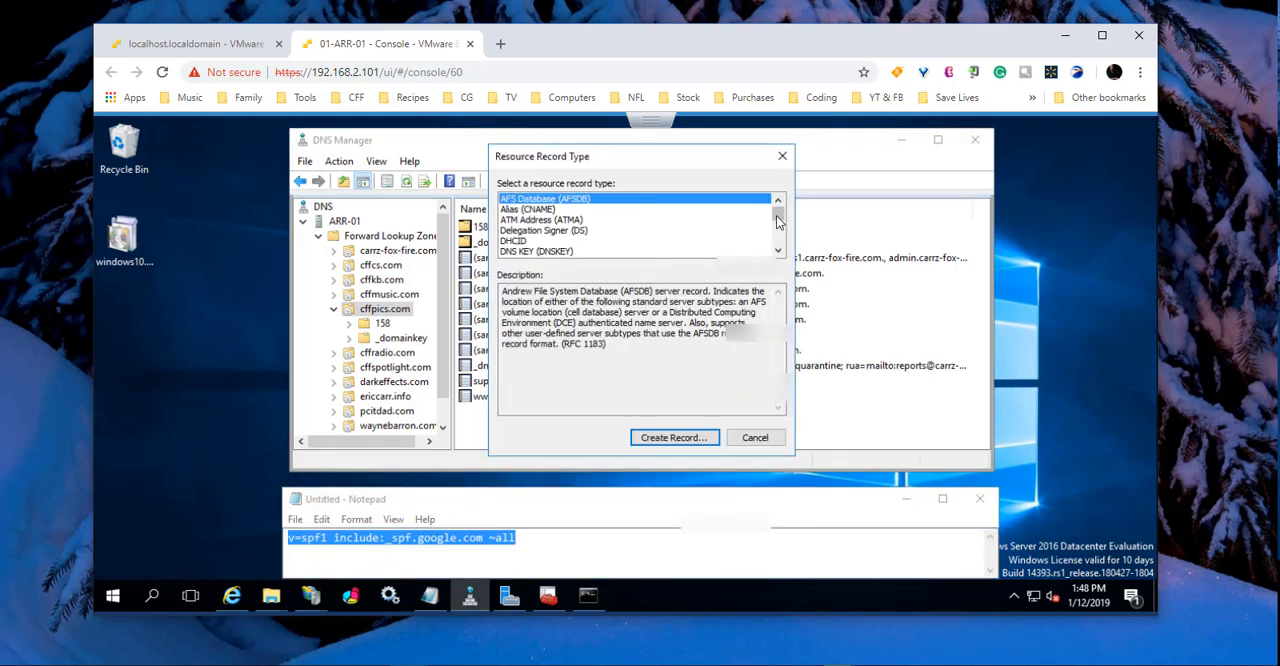
scroll(779, 230, down, 5)
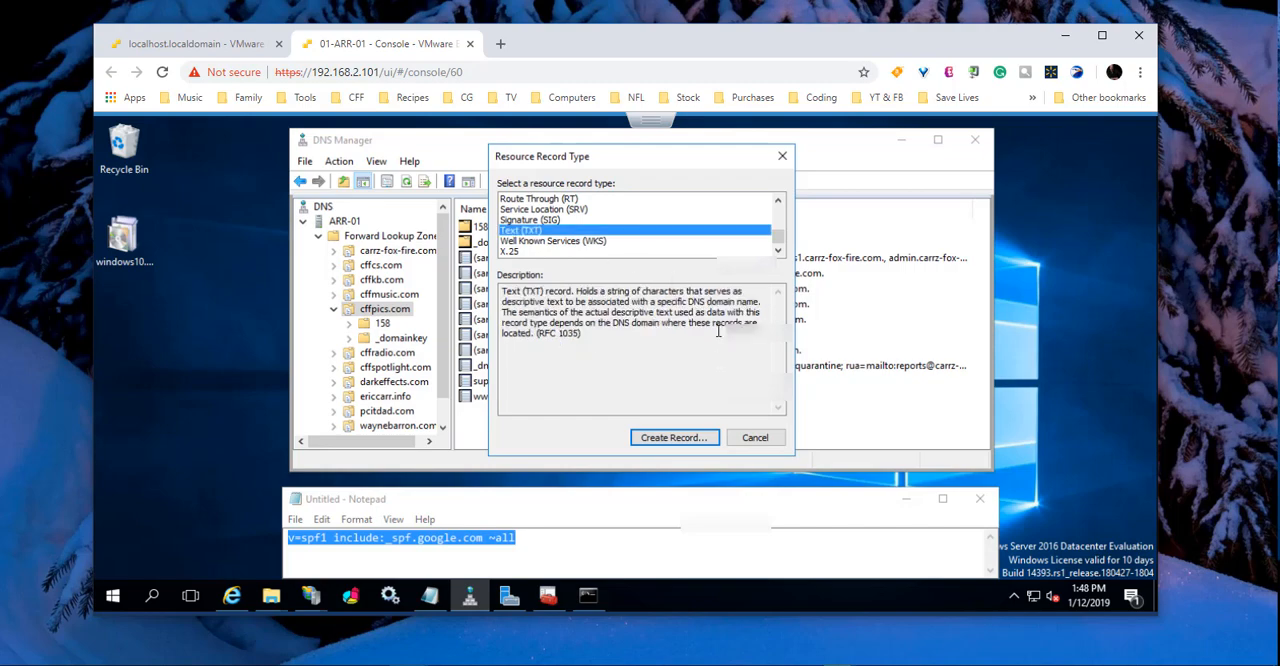
click(535, 231)
click(673, 438)
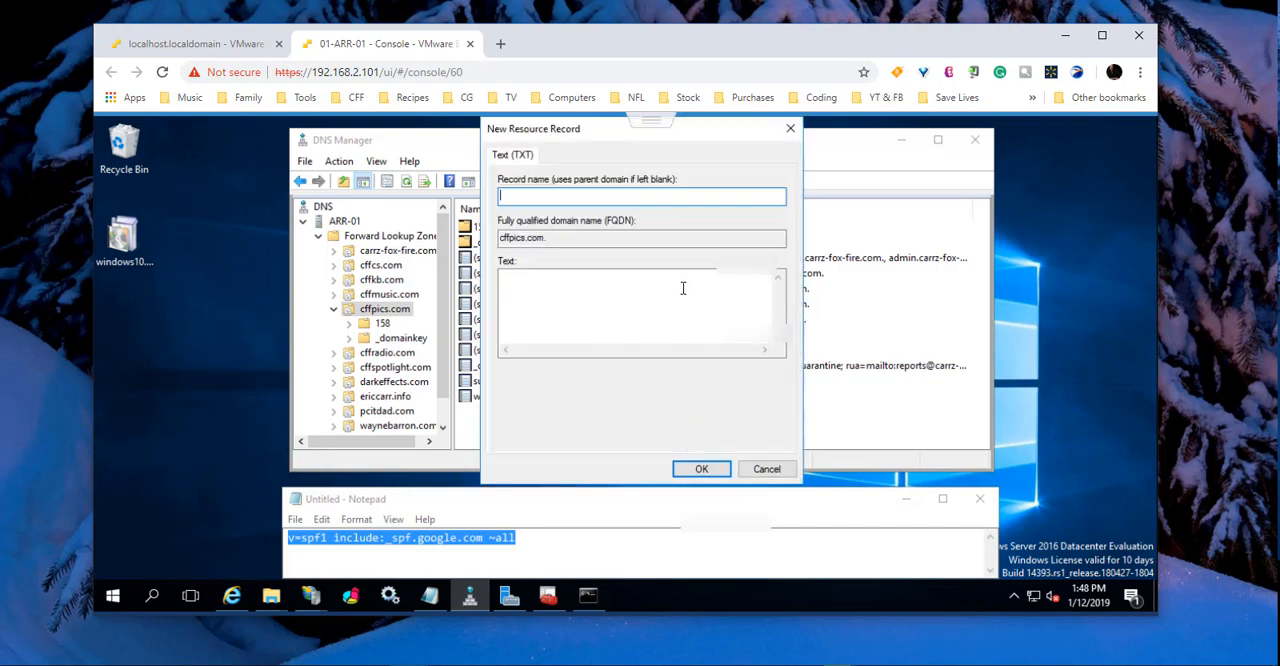
Step: Paste v=spf1 include:_spf.google.com ~all as the record's text, leave the record name blank, and save the record
click(589, 292)
key(ctrl+v)
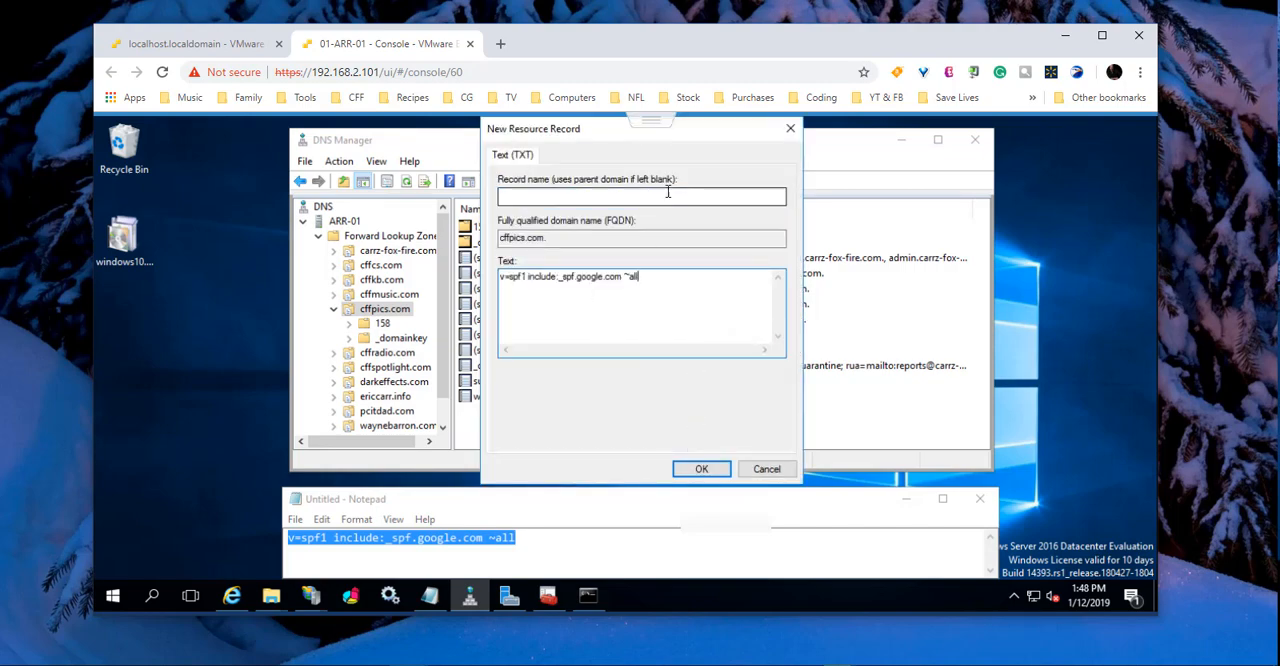
click(705, 470)
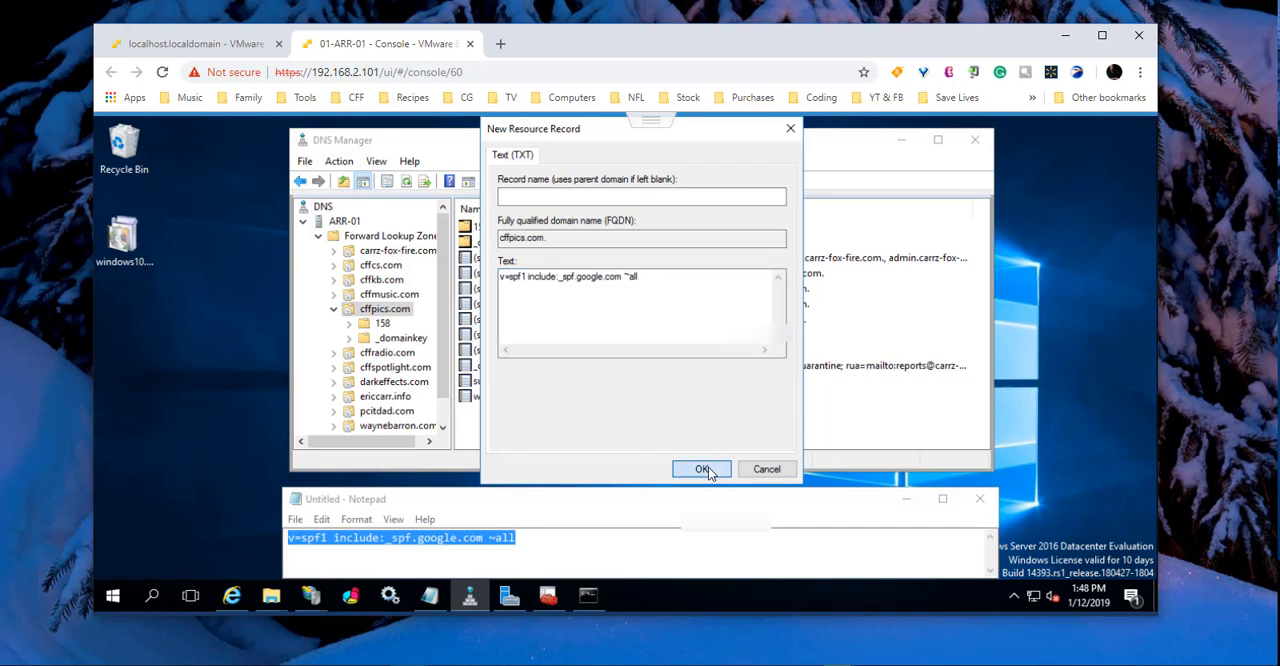
click(728, 440)
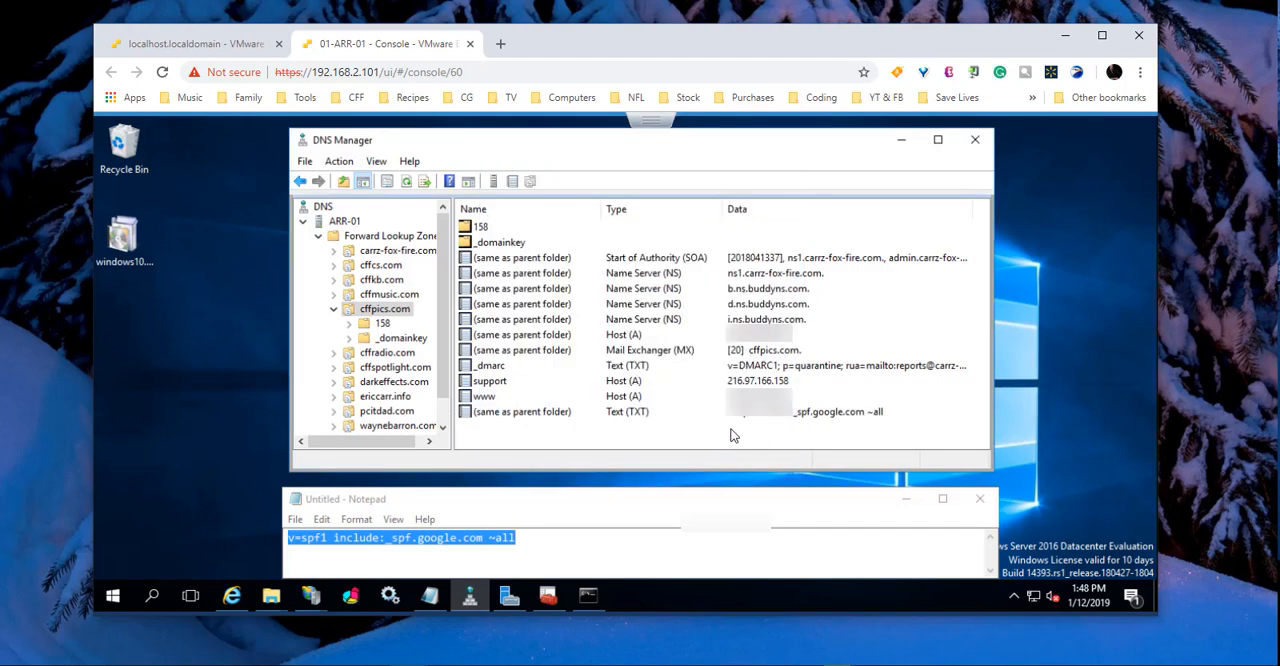
Step: Refresh the cffpics.com record list and update the zone's server data file
right_click(730, 440)
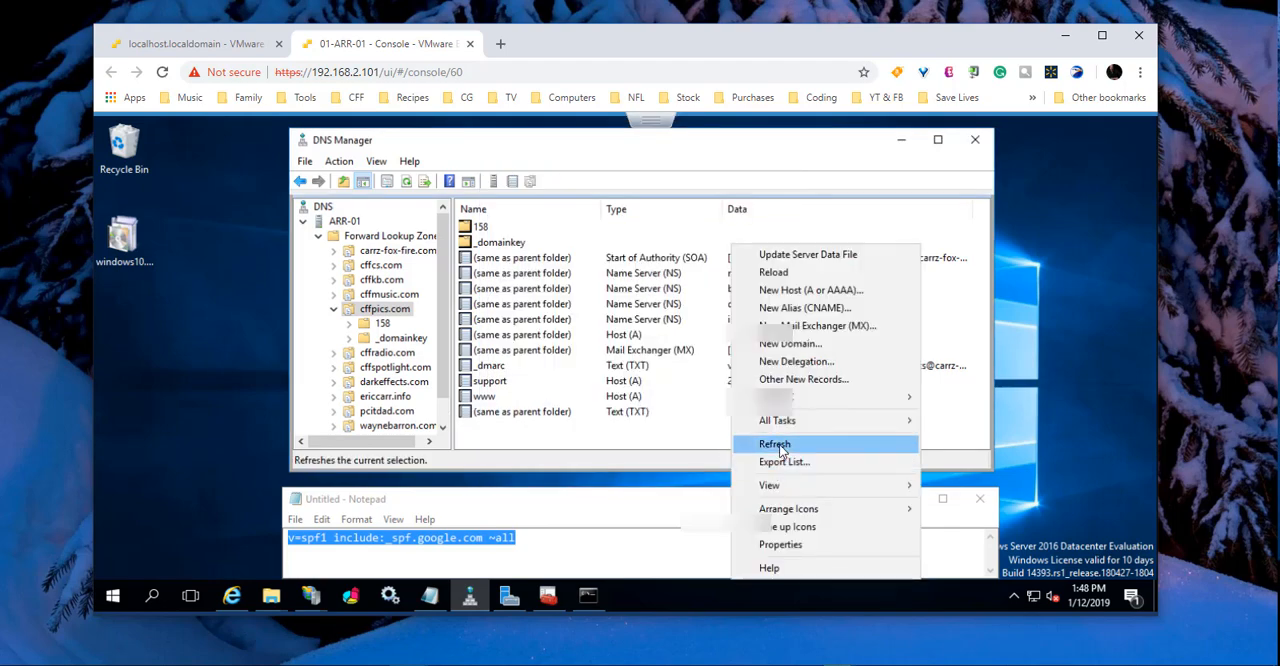
click(776, 444)
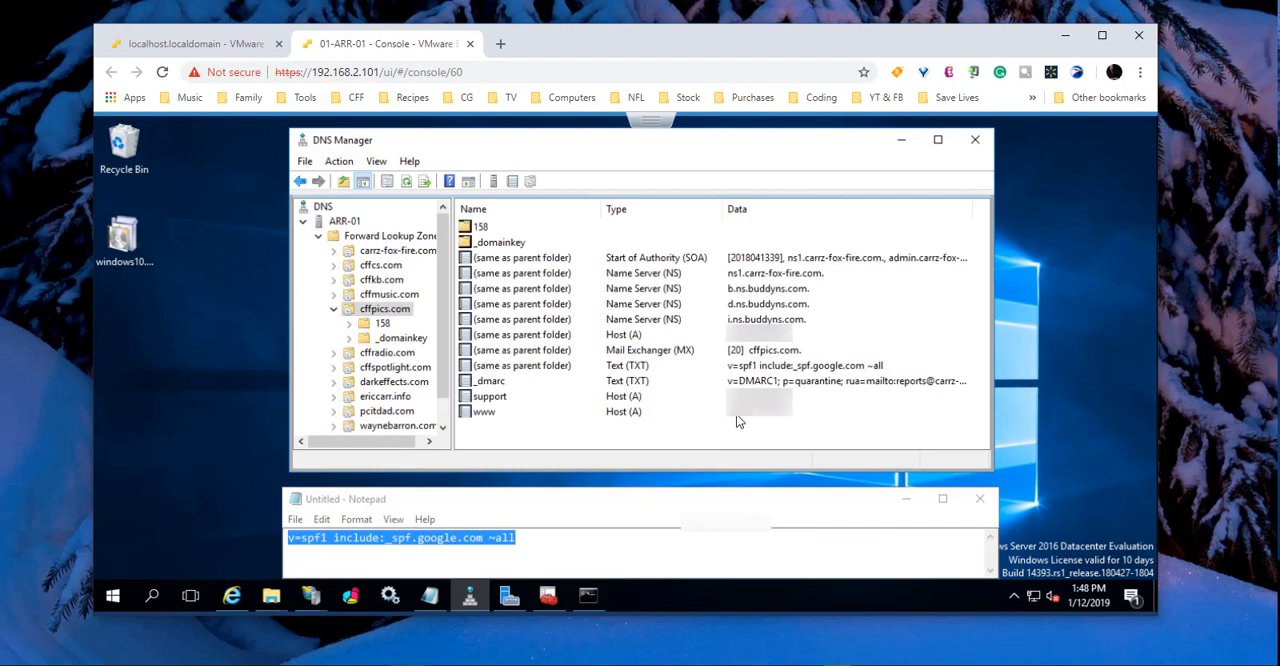
right_click(387, 315)
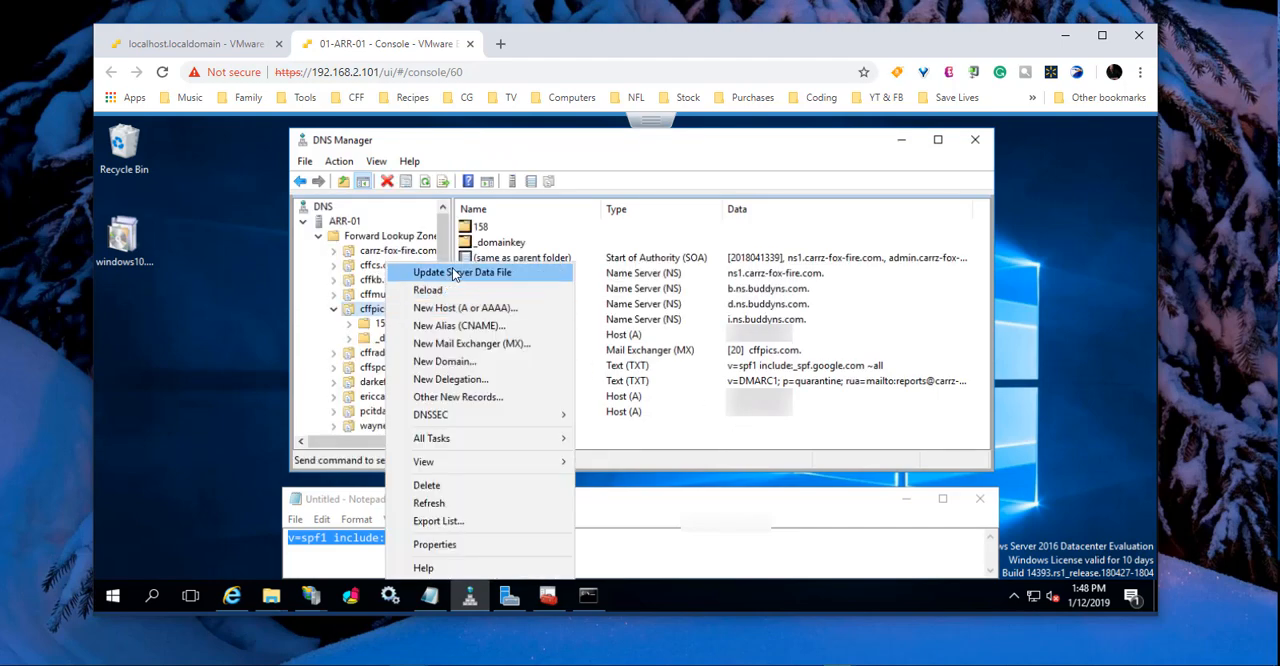
click(455, 273)
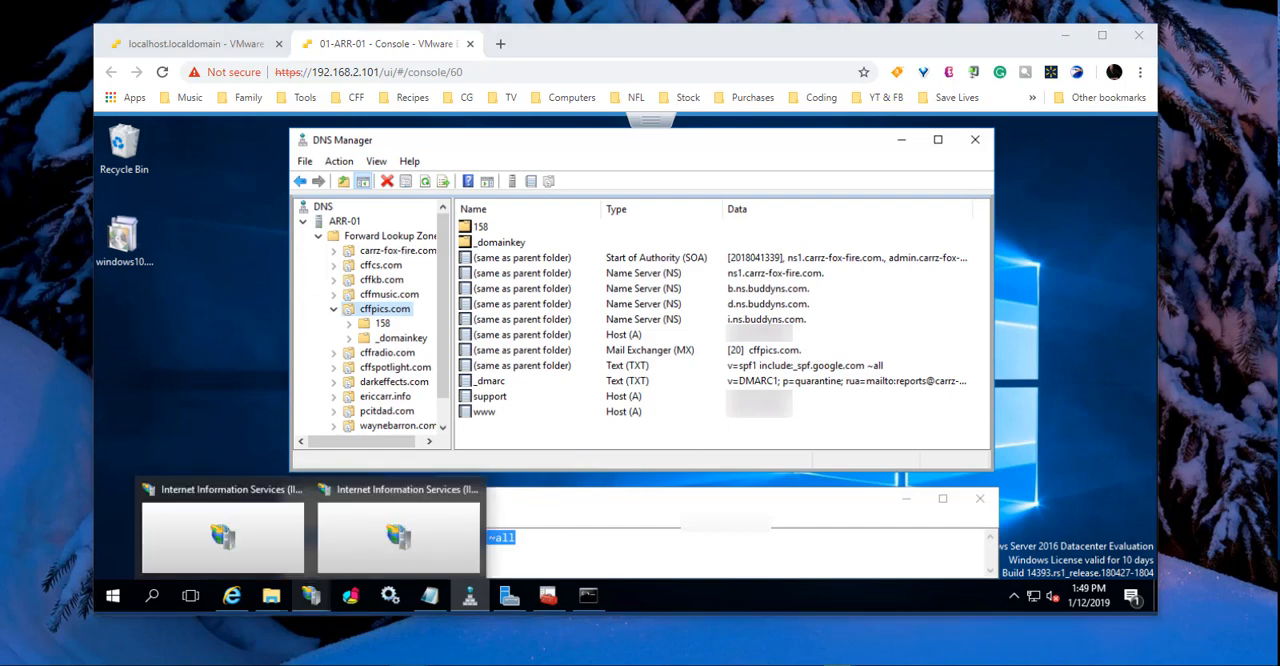
Step: Switch to the G Suite Toolbox Check MX page, run the checks for cffkb.com, and review the results
drag(1279, 79, 579, 35)
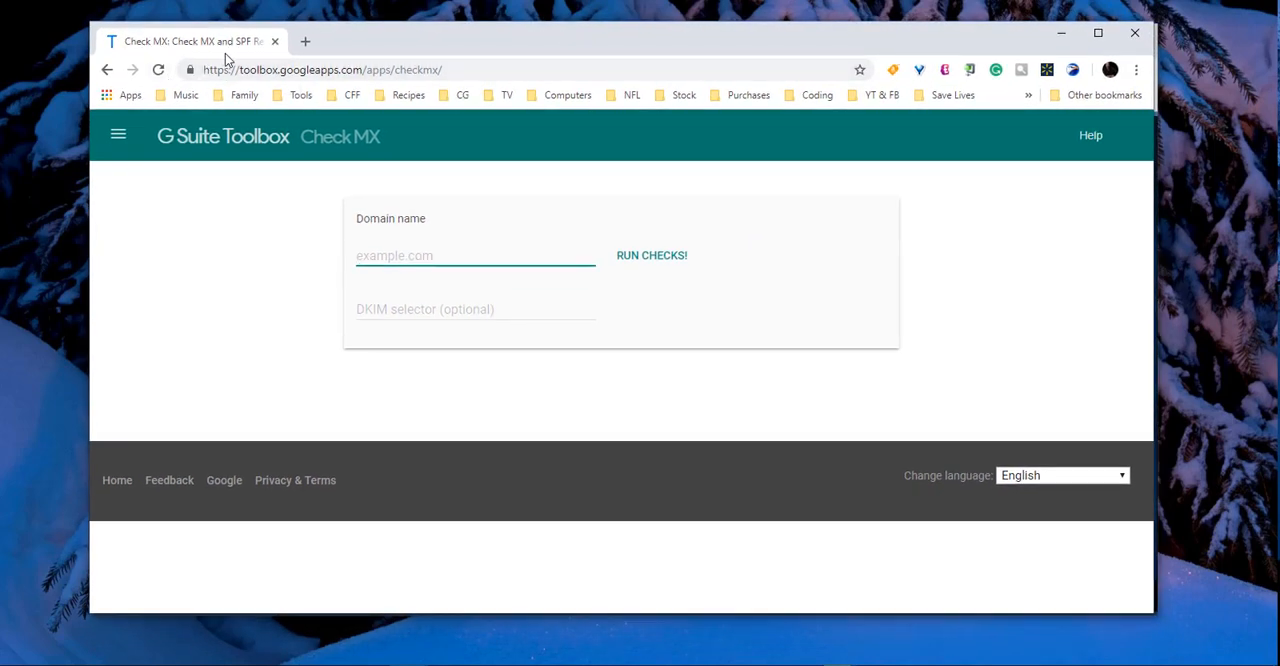
click(400, 254)
text(cffkb.com)
click(294, 251)
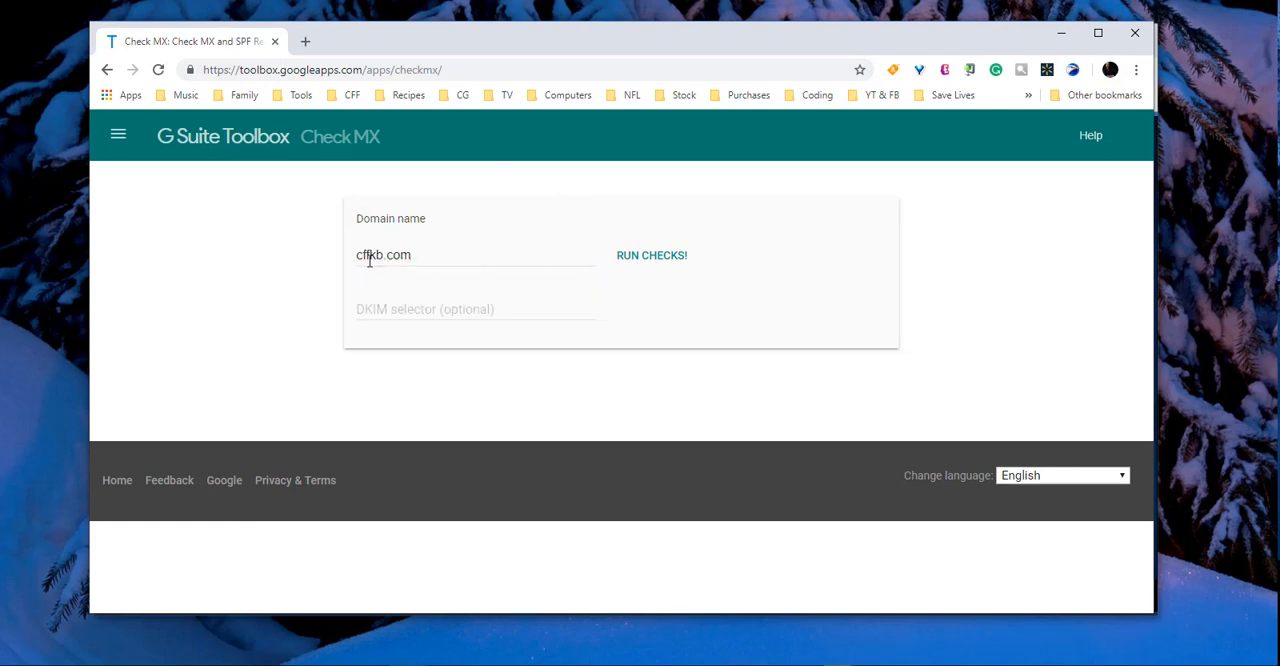
click(662, 262)
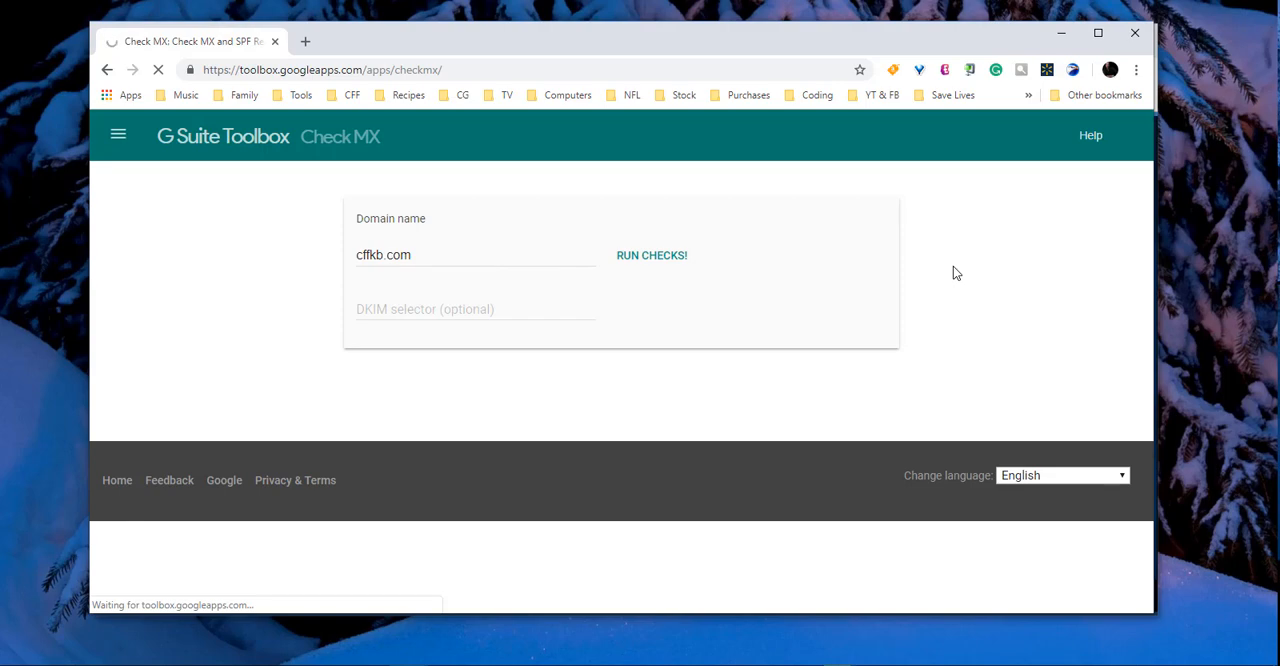
scroll(438, 348, down, 2)
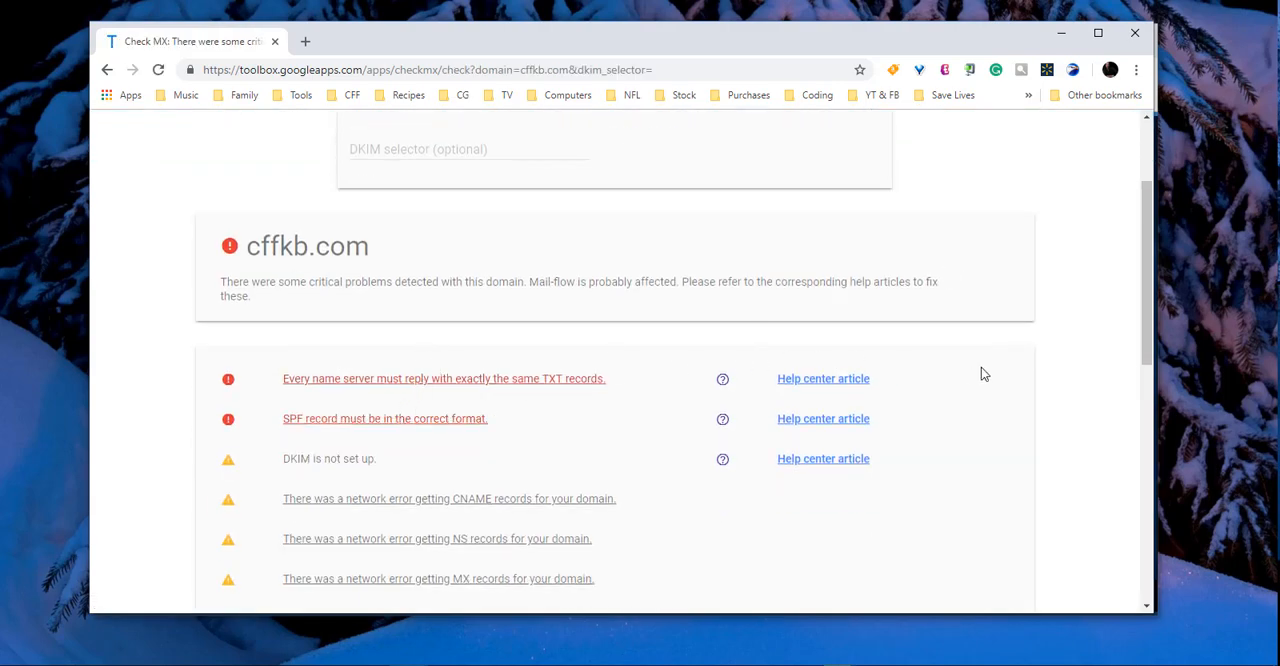
Step: Change the Check MX domain name to cffcs.com, run the checks, and review the results
scroll(910, 281, up, 2)
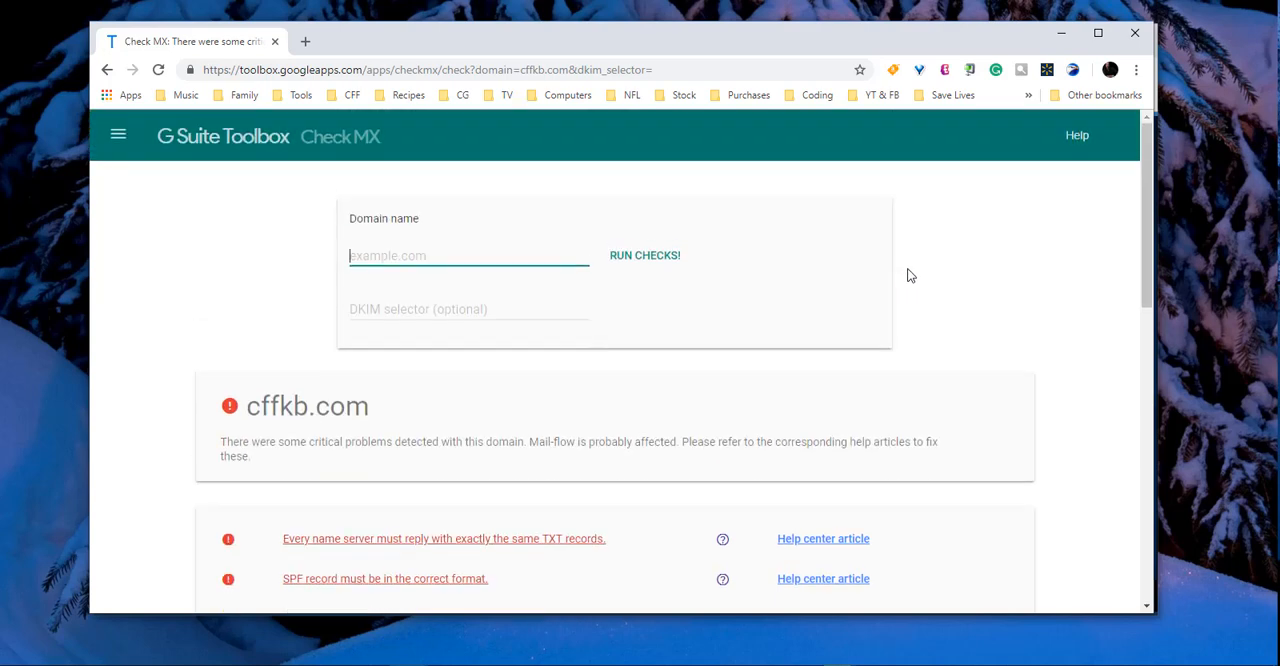
click(390, 257)
key(ctrl+v)
drag(377, 253, 366, 253)
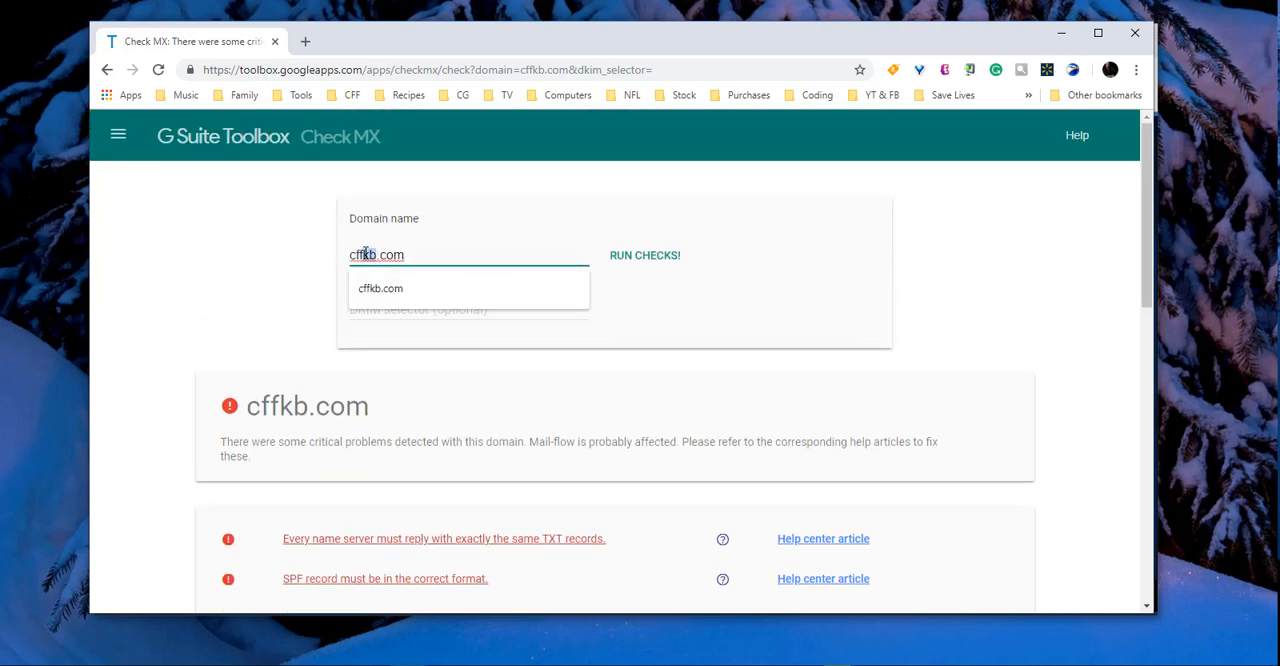
text(cs)
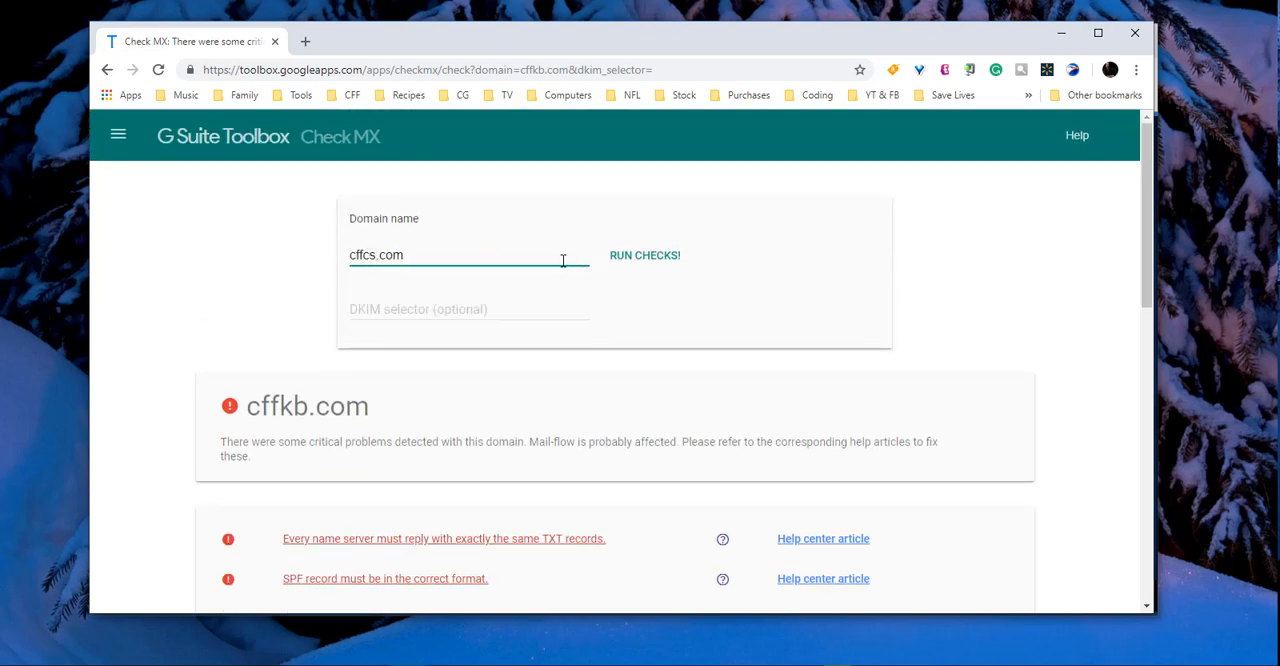
click(665, 258)
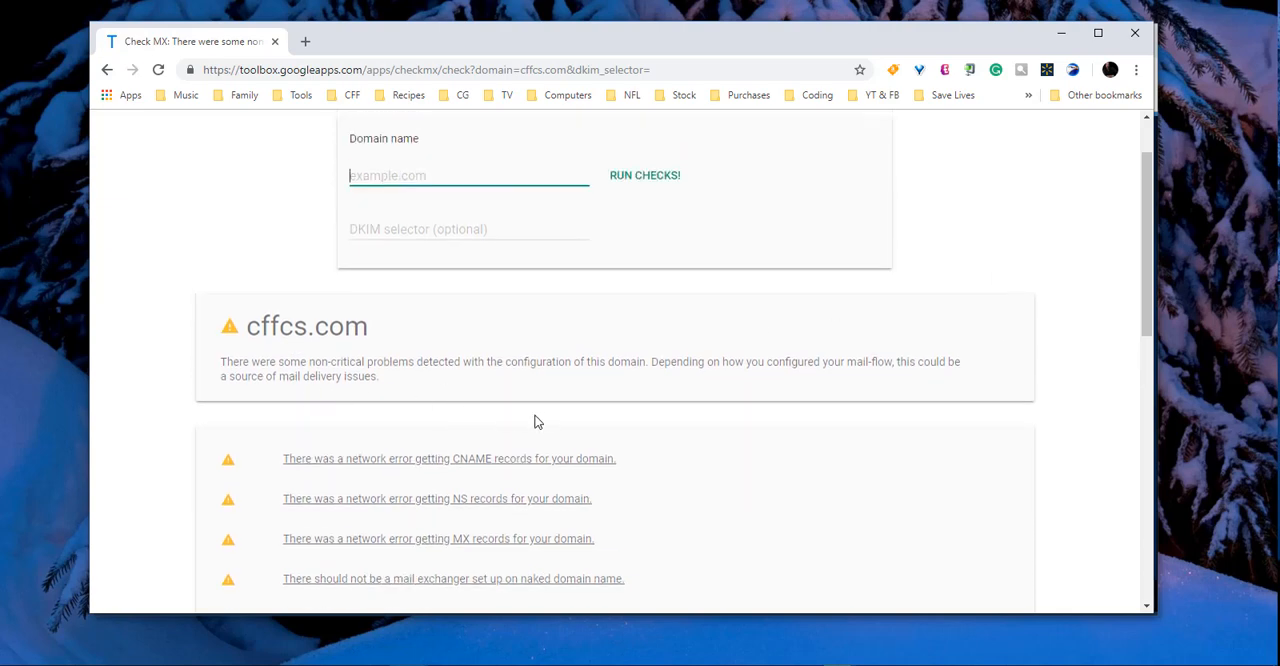
Step: Return to DNS Manager and compare the records of the cffcs.com zone with those of cffpics.com
click(1061, 38)
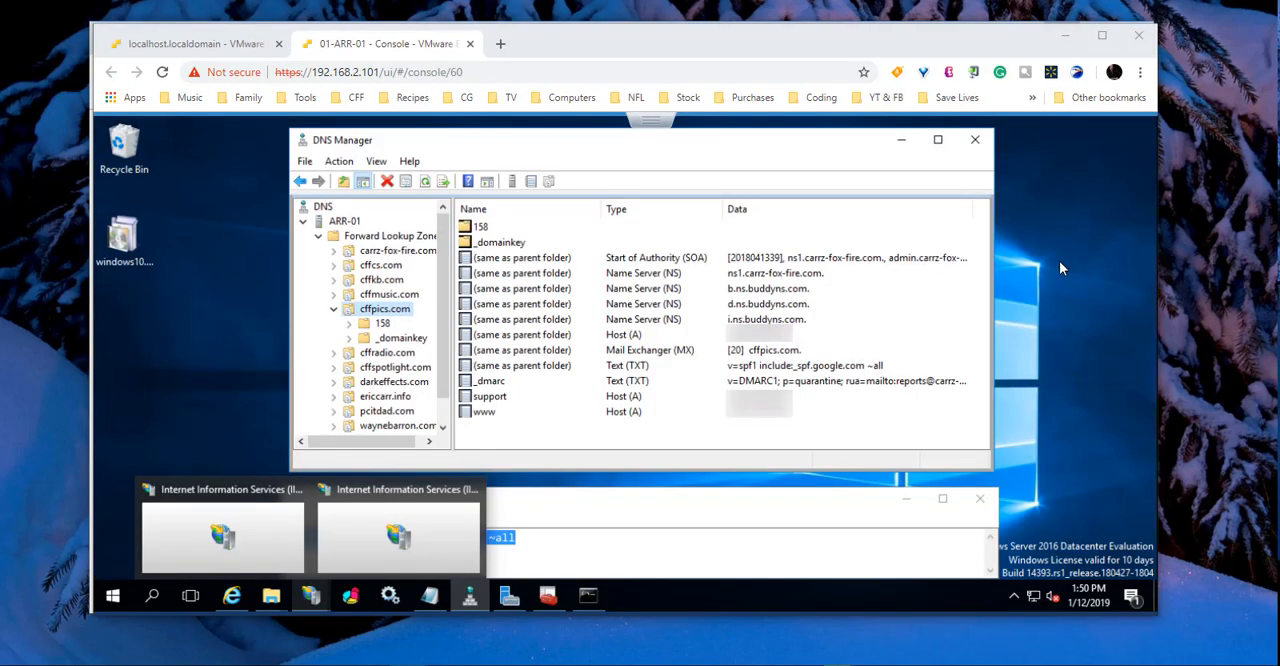
click(381, 266)
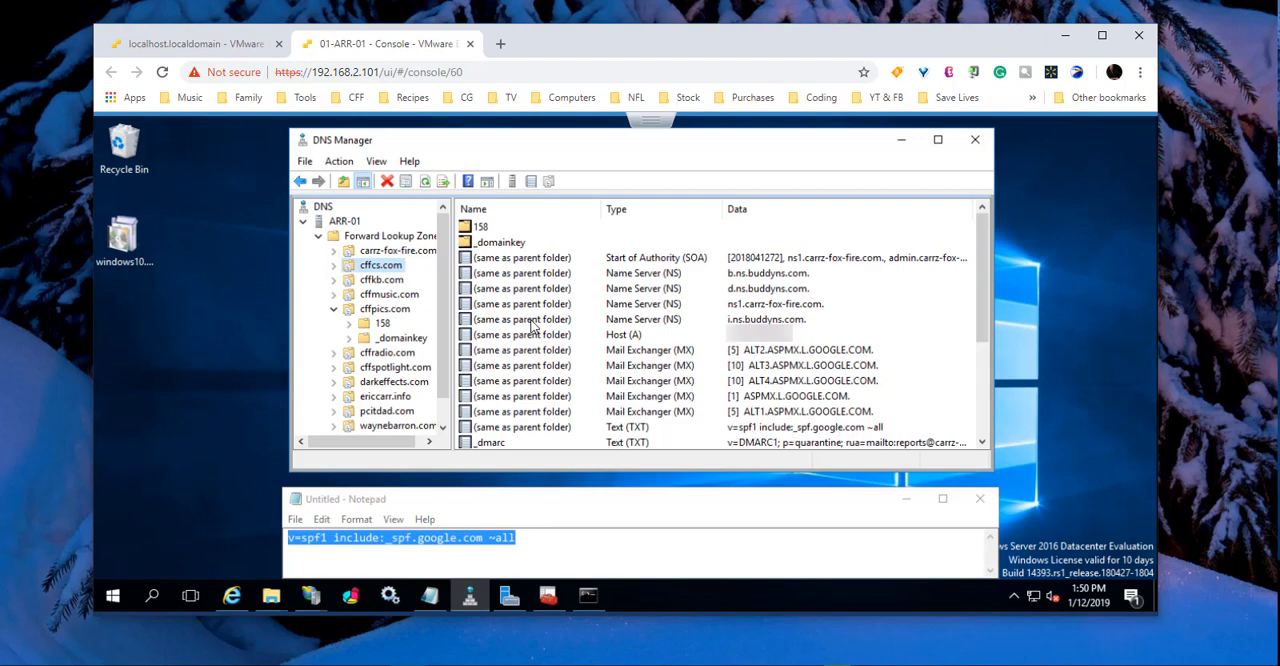
click(388, 309)
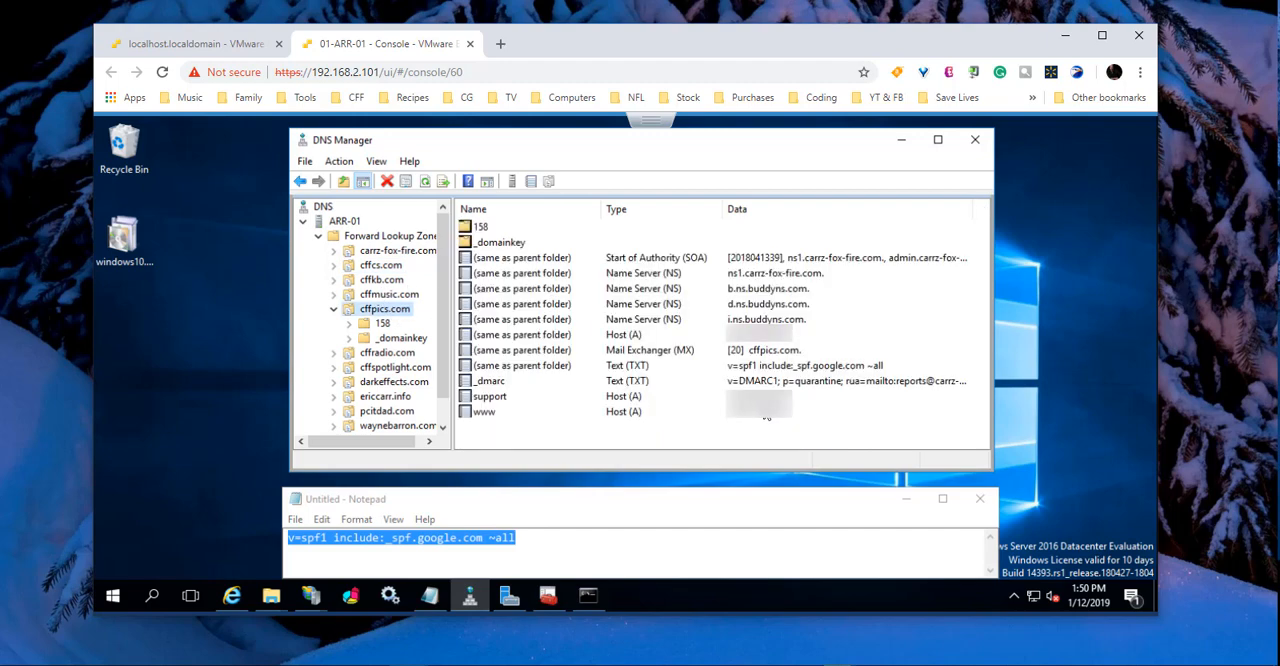